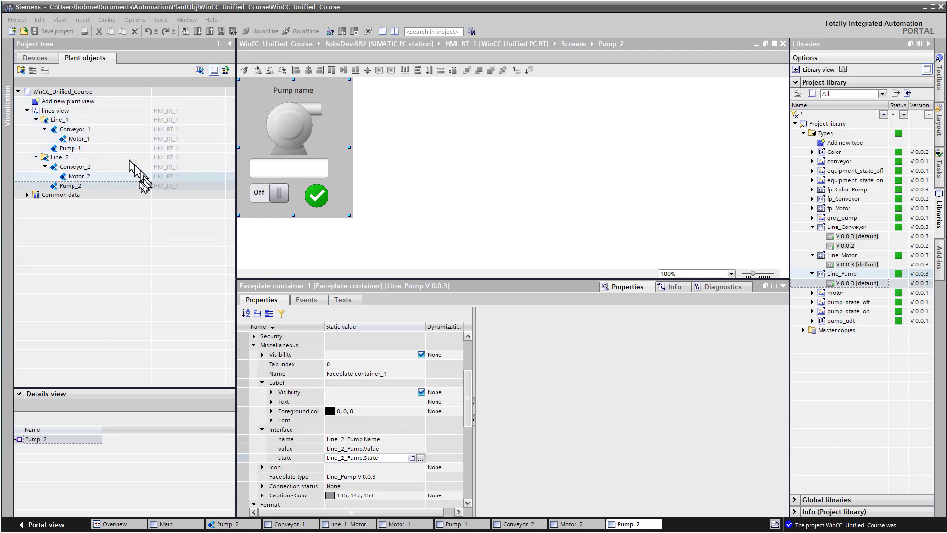
Step: Open the Plant Objects screen from the Devices tab of the project tree
{"action": "left_click", "coordinate": [33, 61]}
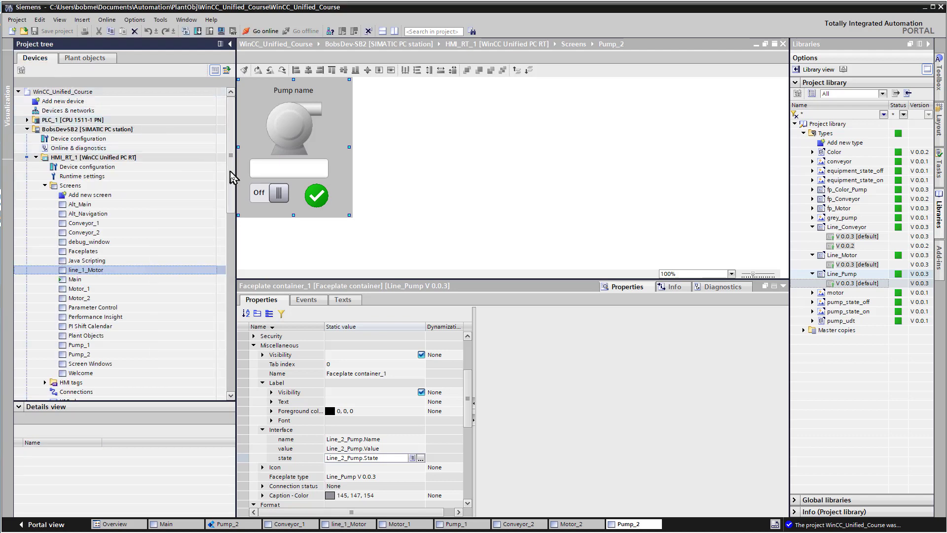
{"action": "left_click_drag", "start_coordinate": [232, 175], "coordinate": [228, 205]}
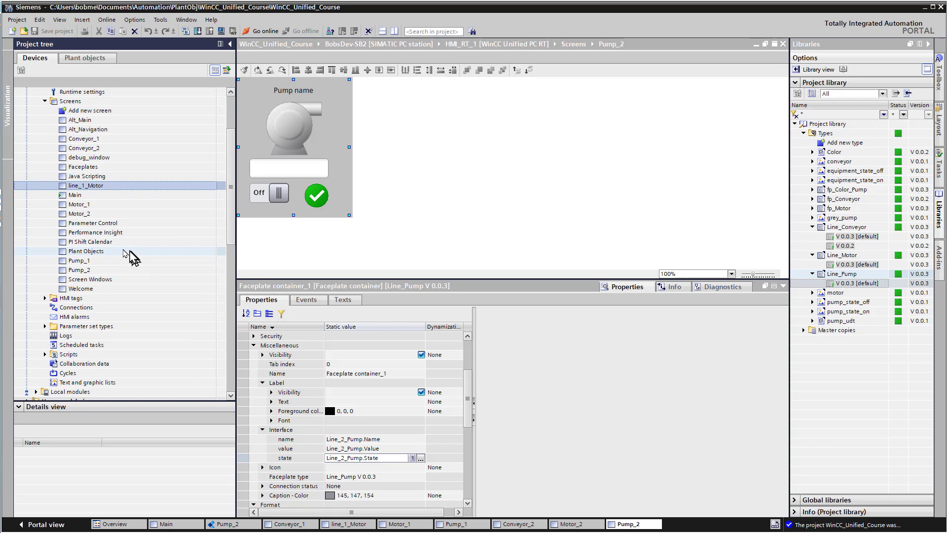
{"action": "left_click", "coordinate": [83, 252]}
{"action": "double_click", "coordinate": [84, 253]}
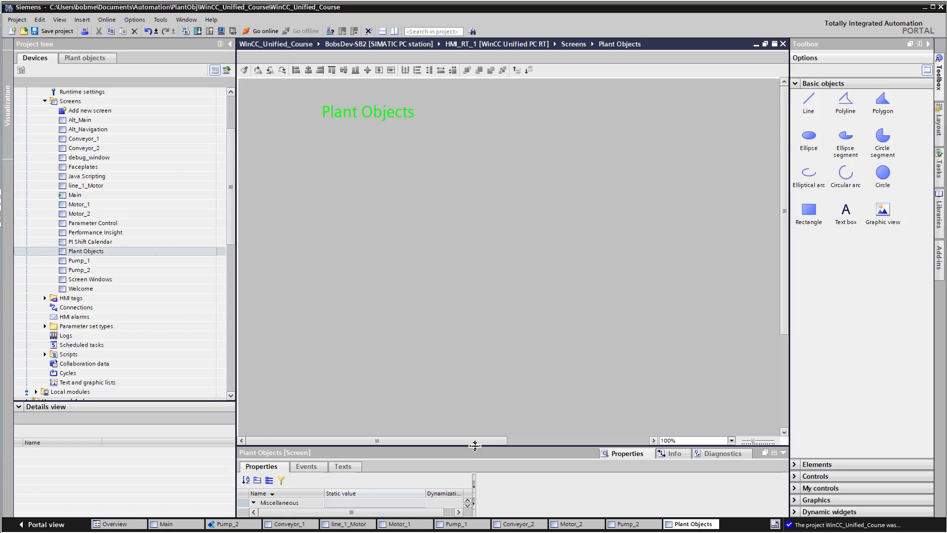
Step: Place a Plant overview control from My controls beneath the title and narrow its right edge
{"action": "left_click_drag", "start_coordinate": [475, 445], "coordinate": [475, 436]}
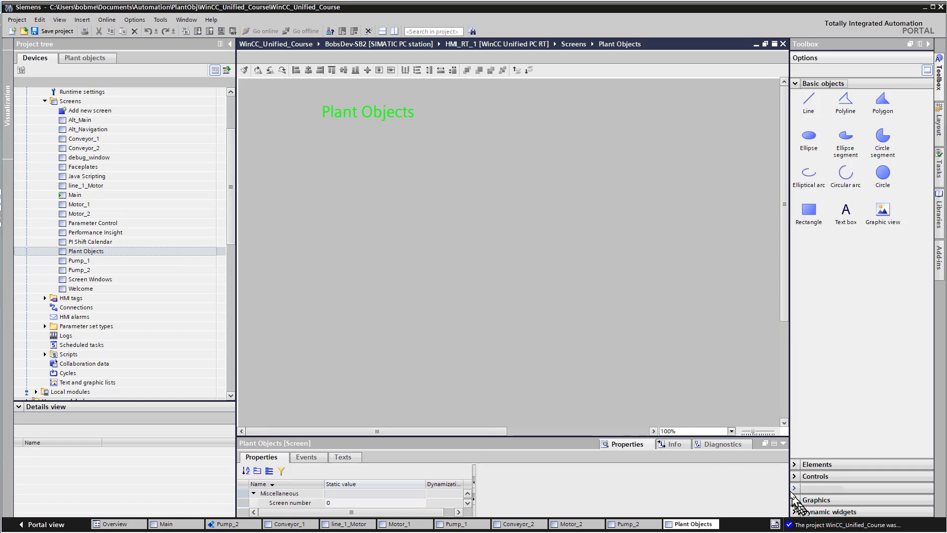
{"action": "left_click", "coordinate": [793, 489]}
{"action": "left_click", "coordinate": [809, 222]}
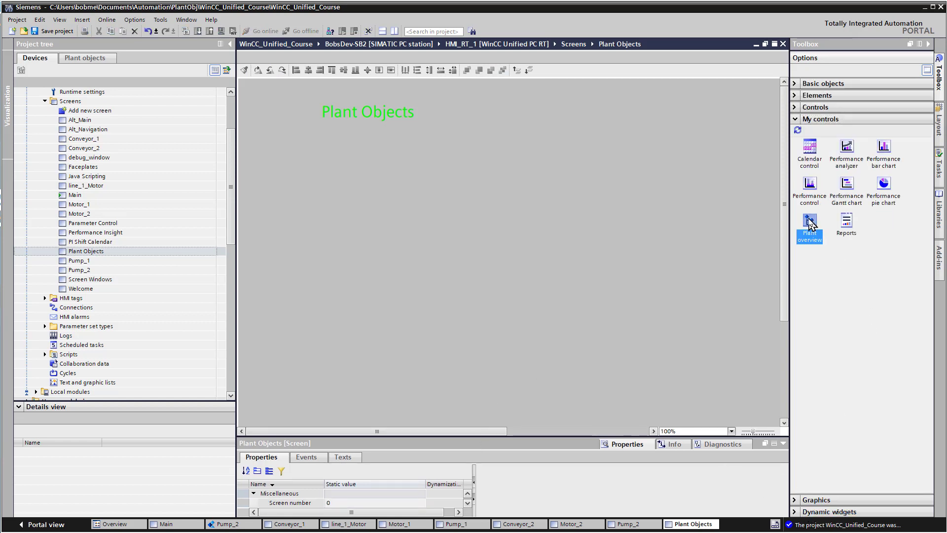
{"action": "left_click_drag", "start_coordinate": [806, 222], "coordinate": [250, 135]}
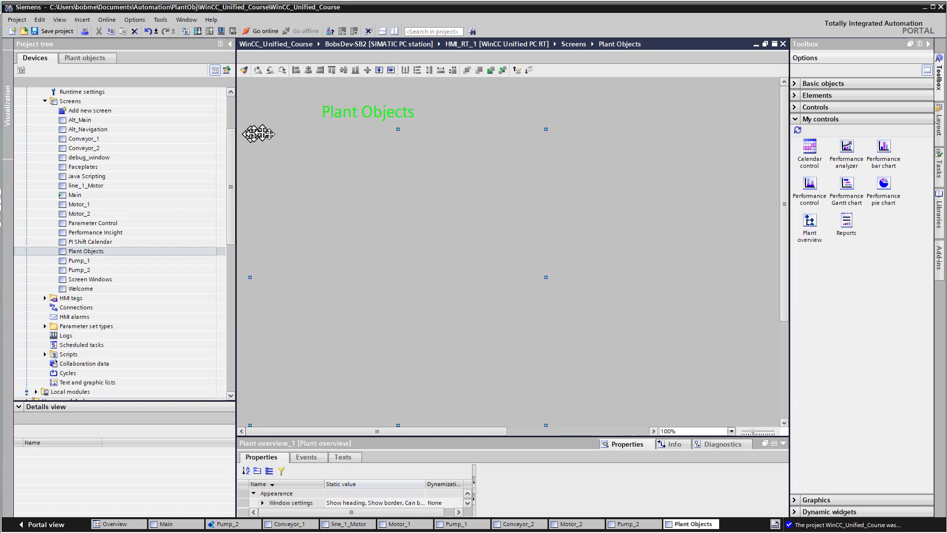
{"action": "left_click_drag", "start_coordinate": [542, 277], "coordinate": [449, 277]}
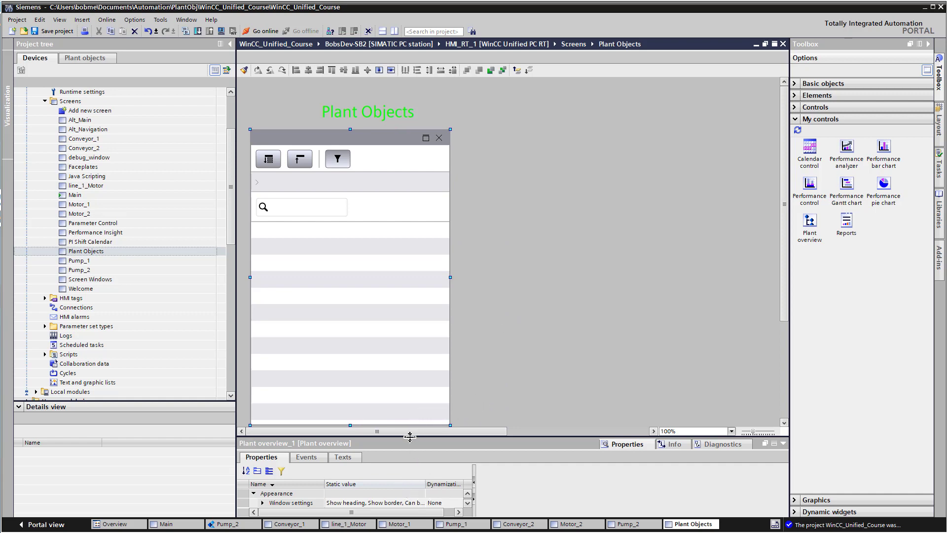
{"action": "left_click_drag", "start_coordinate": [409, 437], "coordinate": [411, 309]}
{"action": "scroll", "coordinate": [470, 429], "scroll_direction": "down", "scroll_amount": 5}
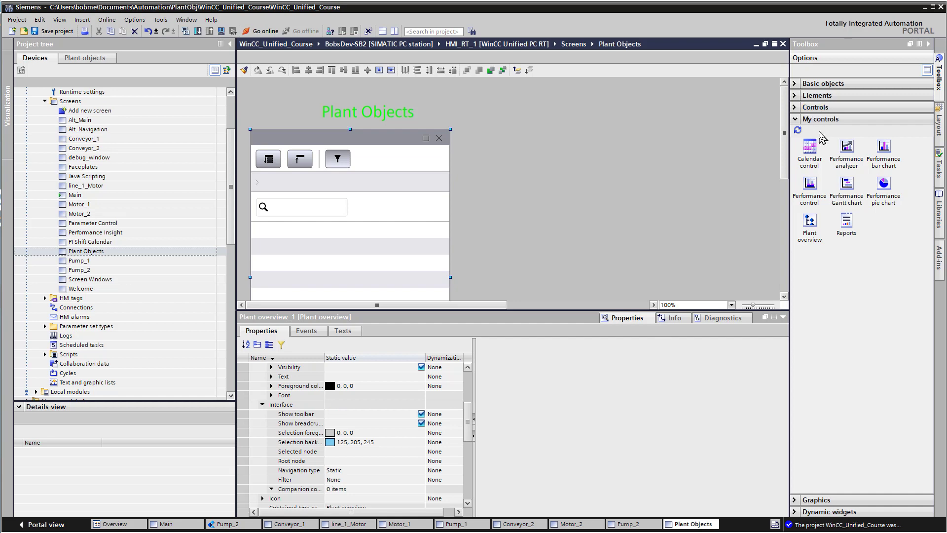
Step: Place a Screen window right of the Plant overview and an Alarm control below it
{"action": "left_click", "coordinate": [795, 109]}
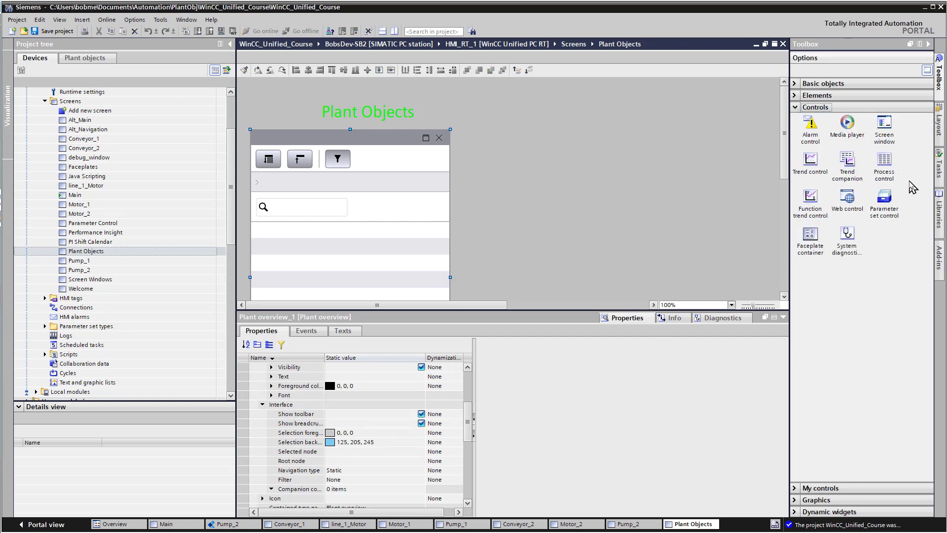
{"action": "left_click_drag", "start_coordinate": [880, 129], "coordinate": [453, 133]}
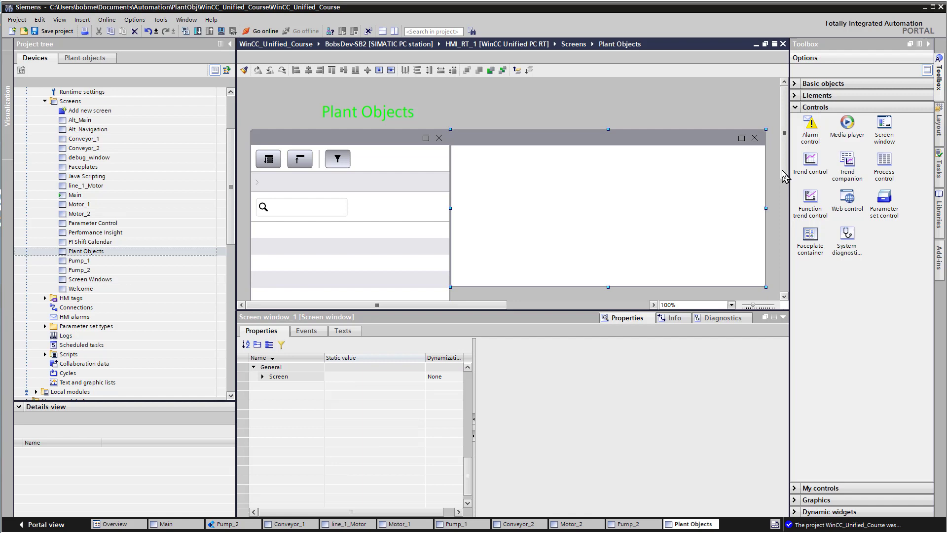
{"action": "left_click_drag", "start_coordinate": [786, 176], "coordinate": [786, 202]}
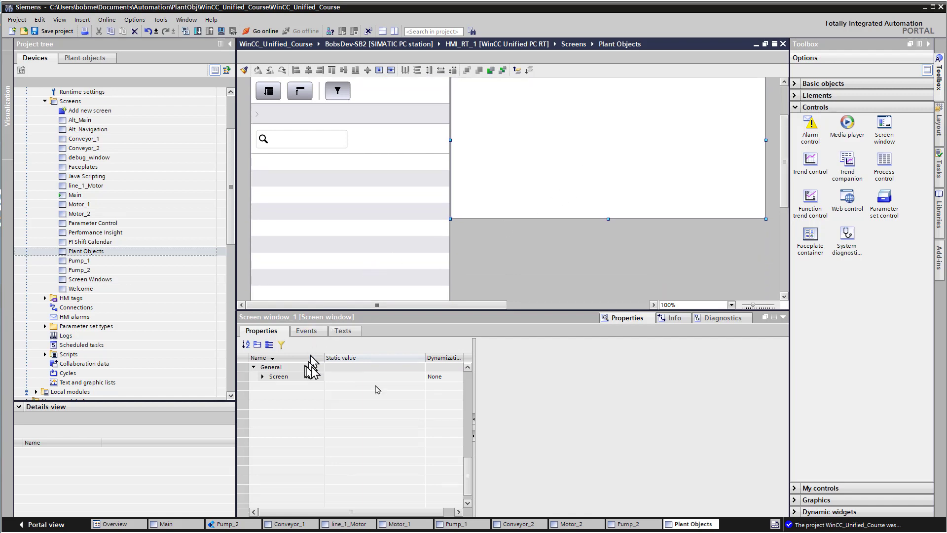
{"action": "left_click_drag", "start_coordinate": [467, 479], "coordinate": [484, 390]}
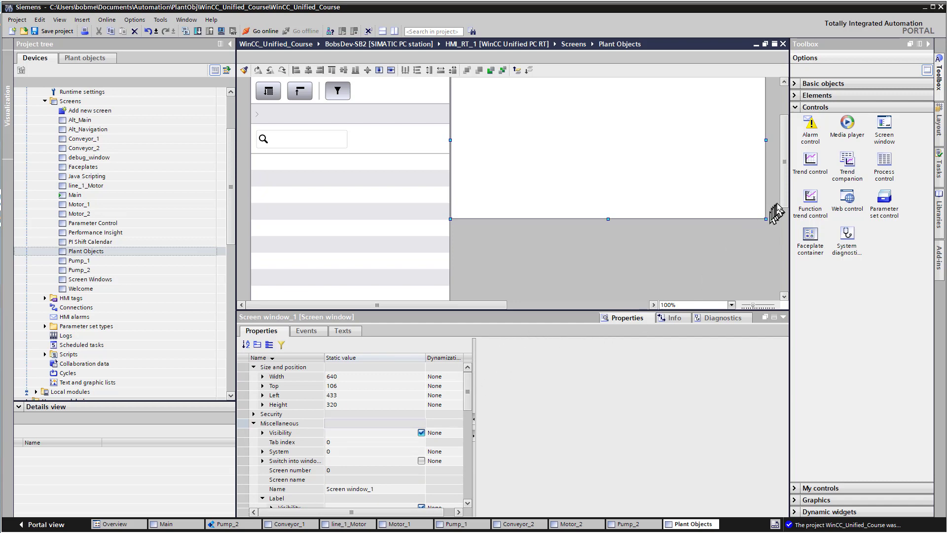
{"action": "mouse_move", "coordinate": [786, 203]}
{"action": "left_mouse_down"}
{"action": "mouse_move", "coordinate": [782, 179]}
{"action": "mouse_move", "coordinate": [692, 197]}
{"action": "left_mouse_up"}
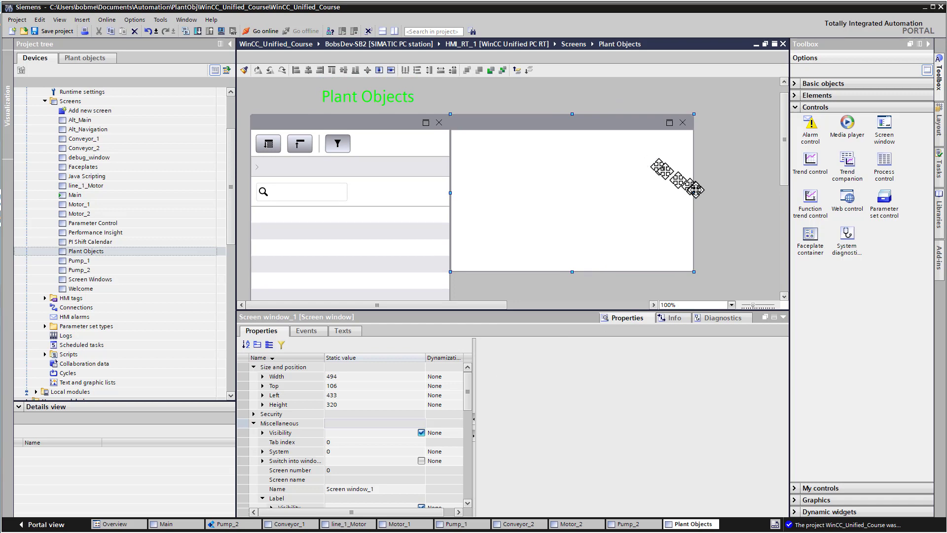
{"action": "left_click", "coordinate": [810, 129]}
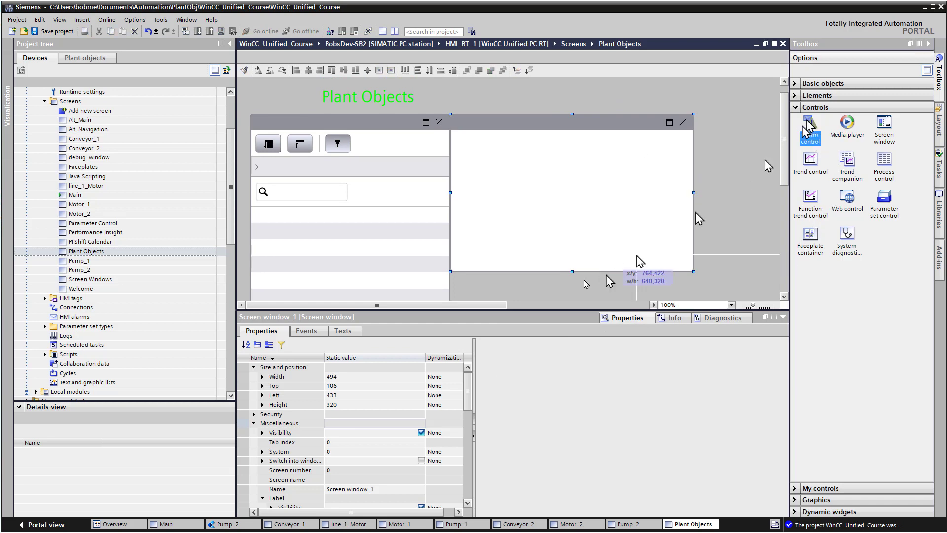
{"action": "left_click", "coordinate": [451, 276]}
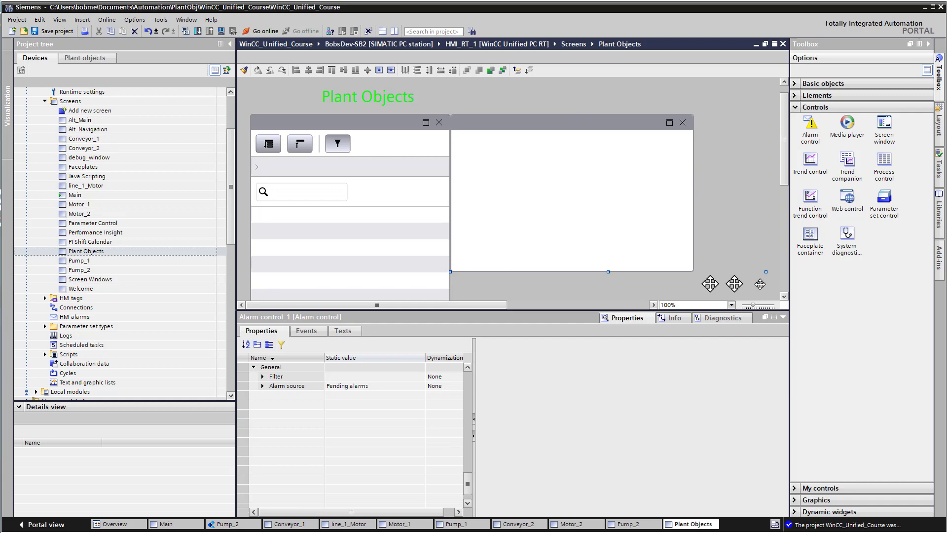
{"action": "left_click_drag", "start_coordinate": [786, 181], "coordinate": [784, 204]}
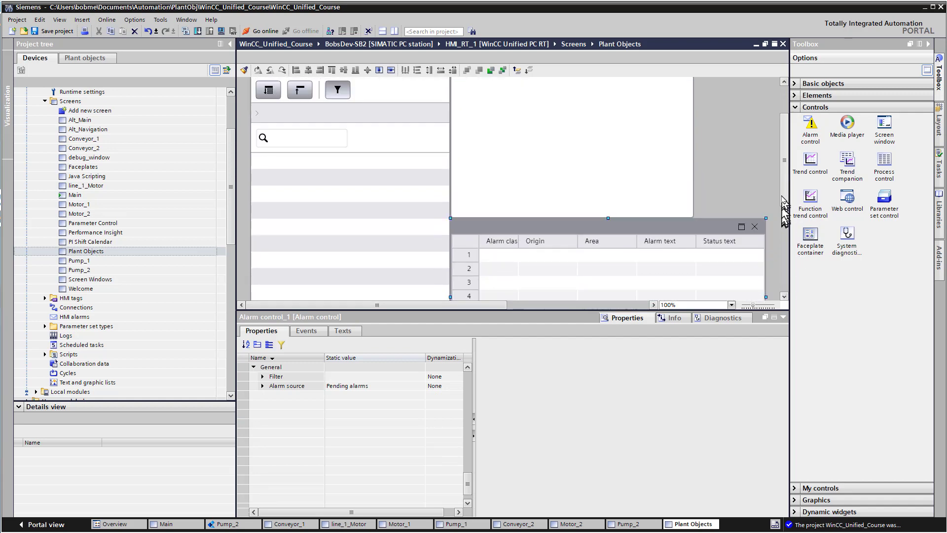
Step: Widen the screen window to the right and extend the Plant overview downward
{"action": "left_click", "coordinate": [691, 156]}
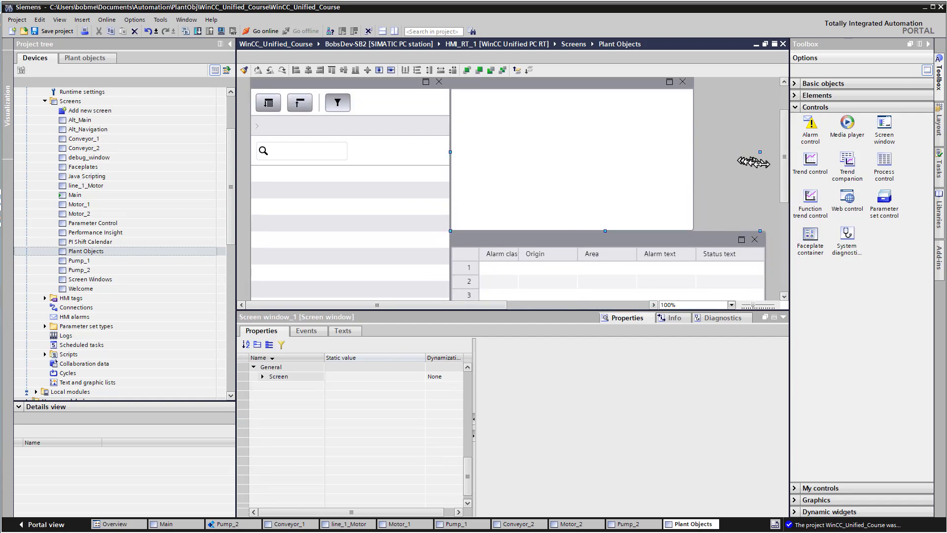
{"action": "left_click_drag", "start_coordinate": [753, 161], "coordinate": [764, 163]}
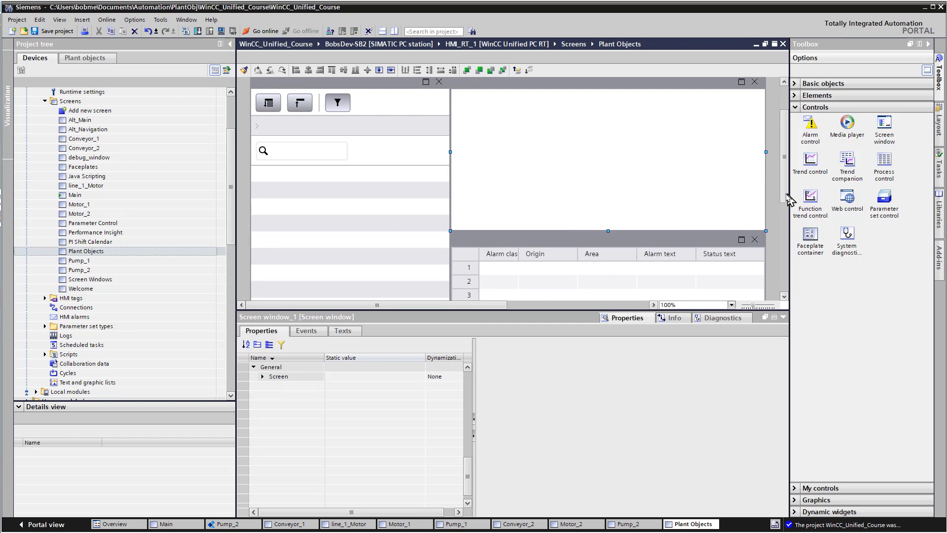
{"action": "left_click_drag", "start_coordinate": [789, 200], "coordinate": [784, 243]}
{"action": "left_click", "coordinate": [351, 240]}
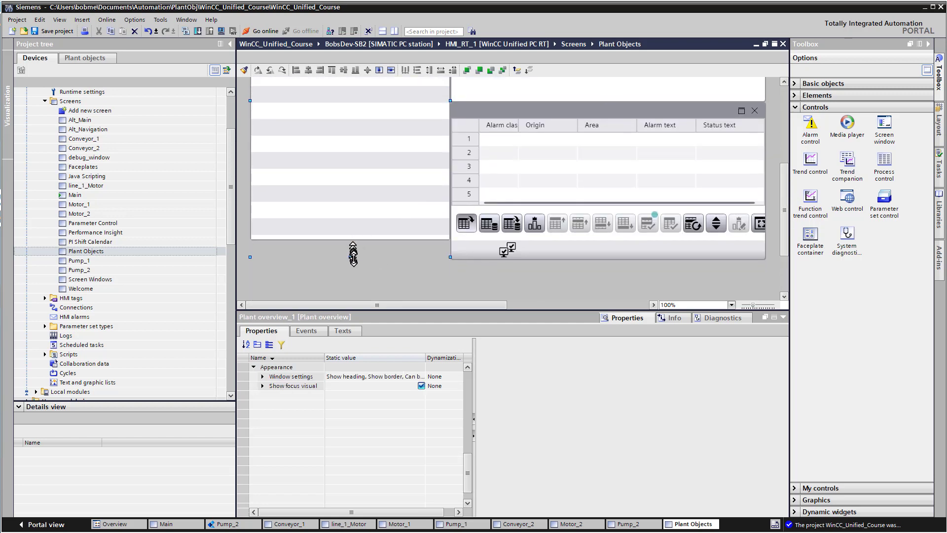
{"action": "left_click_drag", "start_coordinate": [353, 254], "coordinate": [353, 257]}
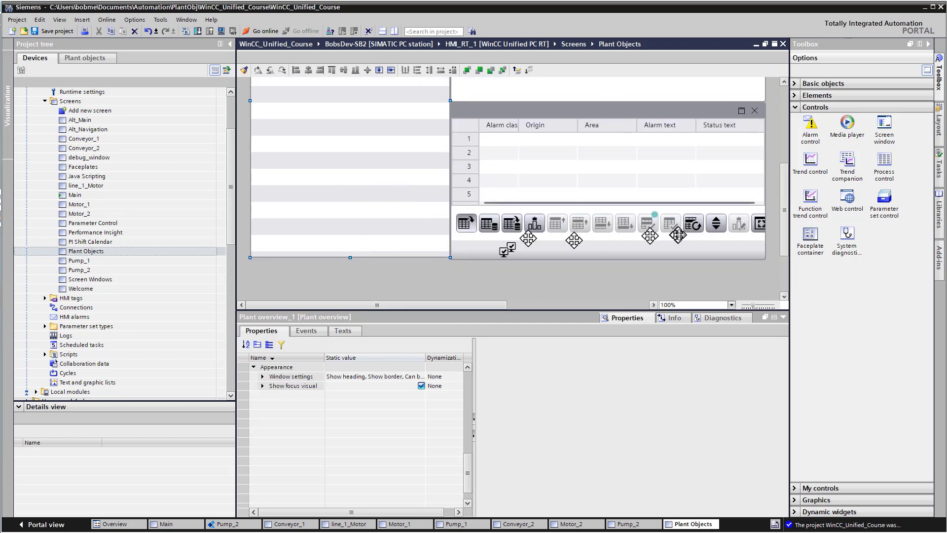
{"action": "left_click_drag", "start_coordinate": [782, 254], "coordinate": [782, 175]}
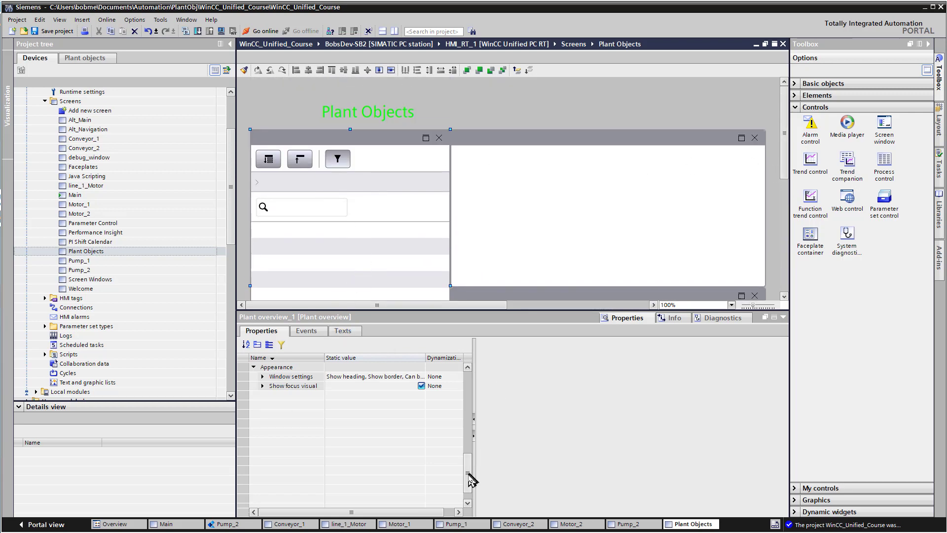
{"action": "left_click_drag", "start_coordinate": [469, 476], "coordinate": [469, 447]}
Step: Add Plant overview_1 companion control [0] referencing Alarm control_1
{"action": "left_click", "coordinate": [363, 429]}
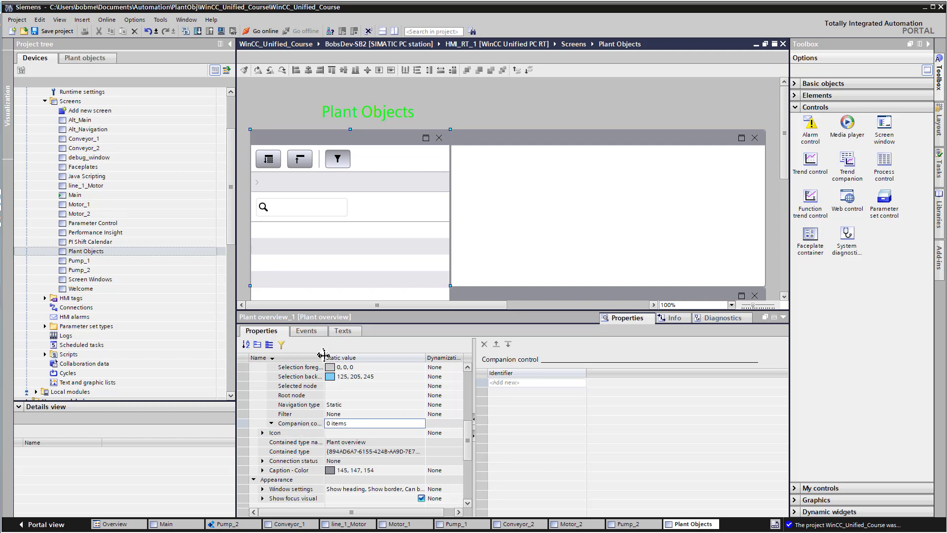
{"action": "left_click_drag", "start_coordinate": [324, 358], "coordinate": [355, 357]}
{"action": "left_click", "coordinate": [499, 384]}
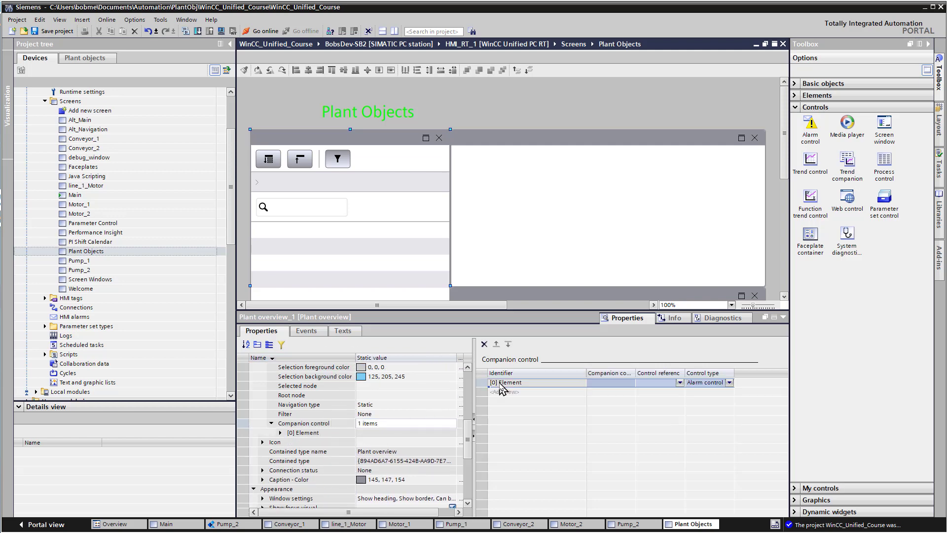
{"action": "left_click", "coordinate": [729, 382]}
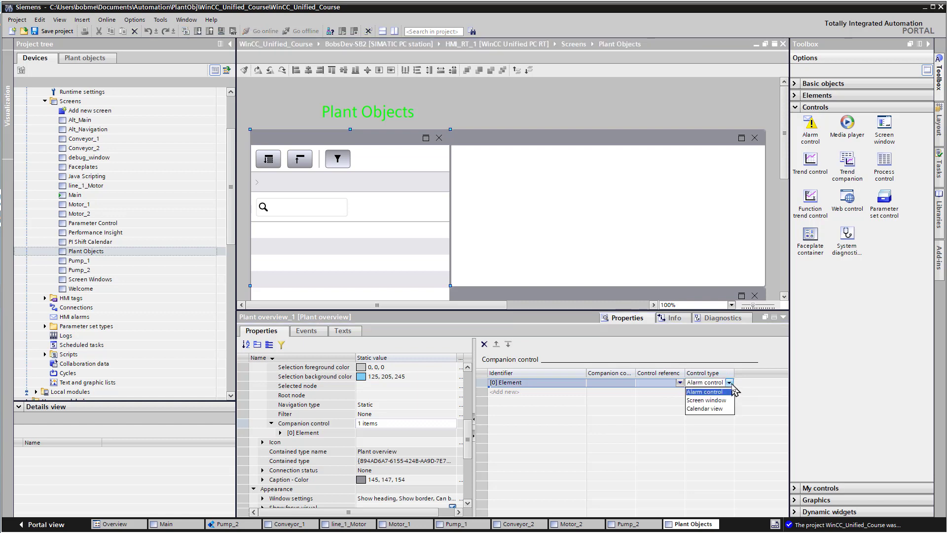
{"action": "left_click", "coordinate": [679, 384]}
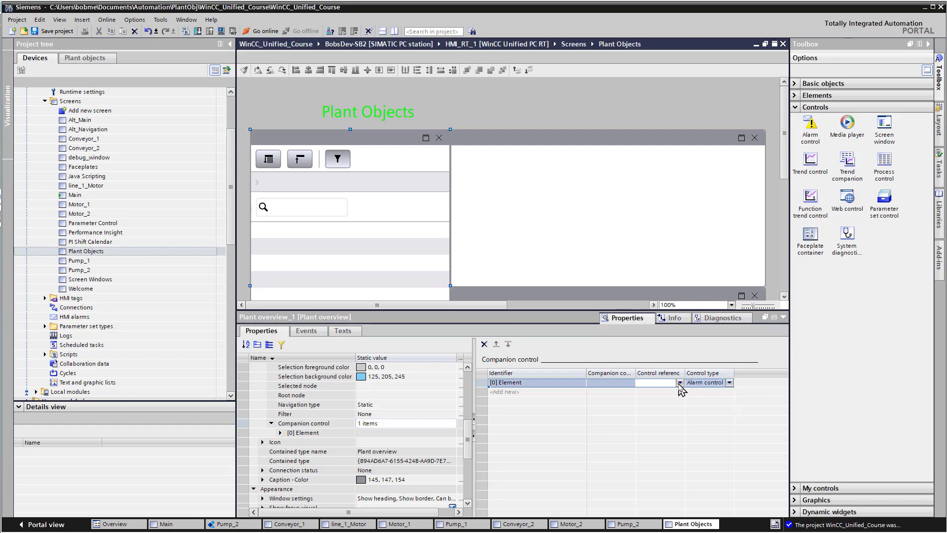
{"action": "left_click", "coordinate": [679, 383]}
{"action": "left_click", "coordinate": [662, 395]}
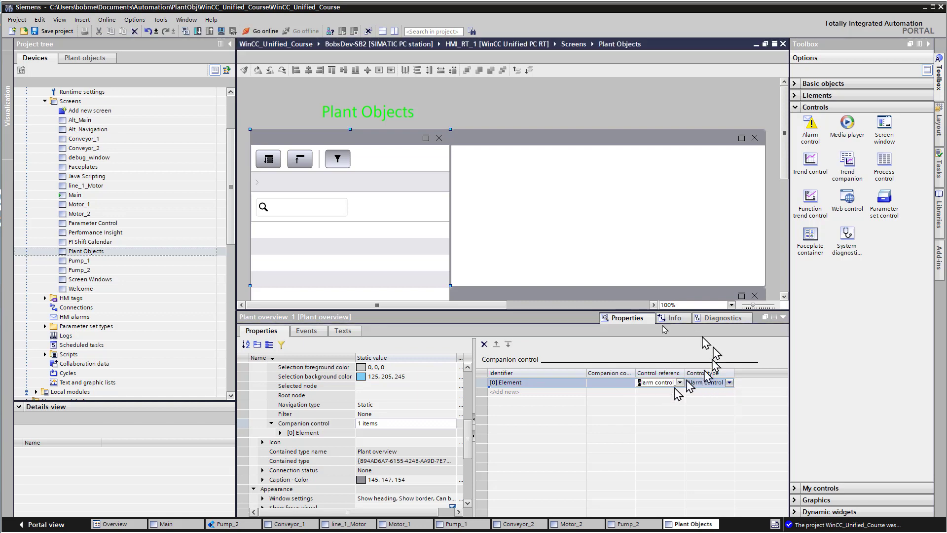
Step: Add companion control [1] of type Screen window referencing Screen window_1
{"action": "left_click", "coordinate": [506, 392]}
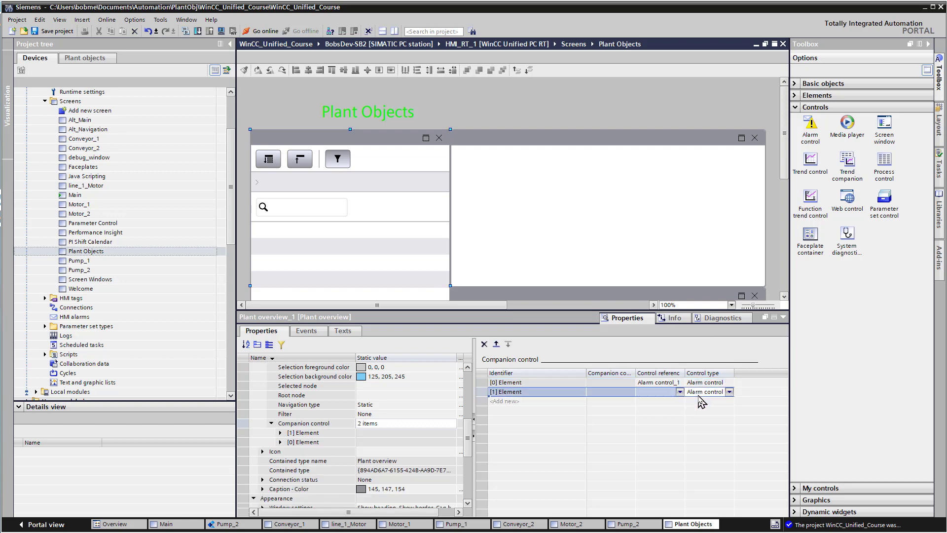
{"action": "left_click", "coordinate": [728, 392]}
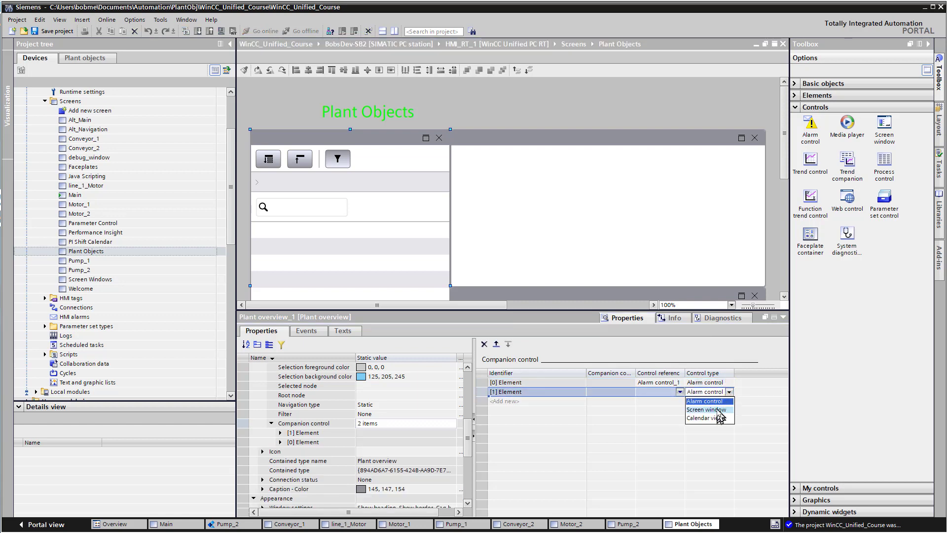
{"action": "left_click", "coordinate": [716, 410]}
{"action": "left_click", "coordinate": [679, 392]}
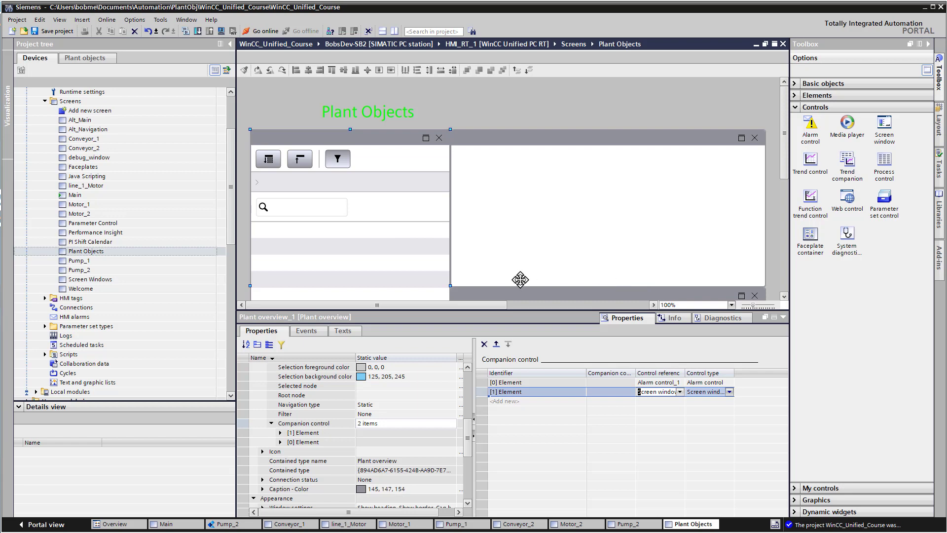
{"action": "left_click", "coordinate": [392, 247]}
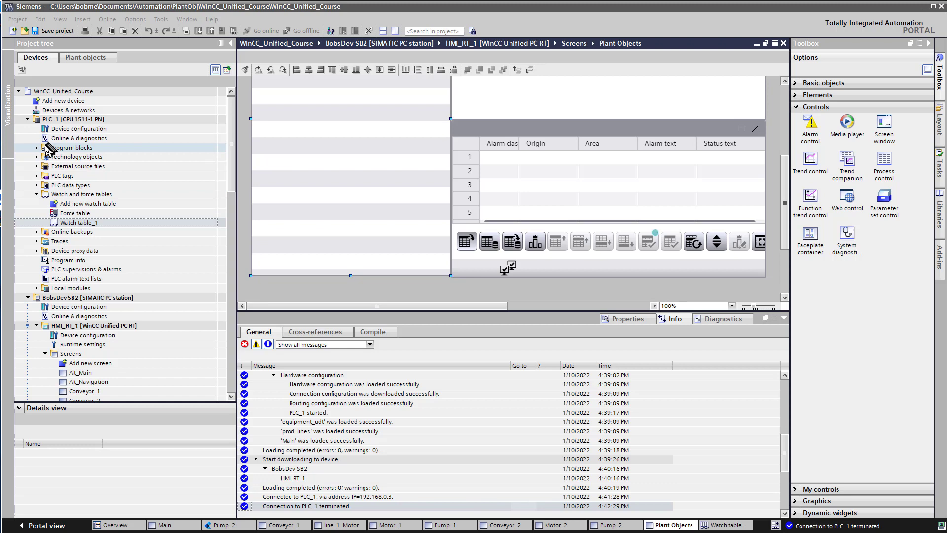
Step: Expand PLC_1 Program blocks and open the prod_lines [DB1] data block
{"action": "left_click", "coordinate": [36, 147]}
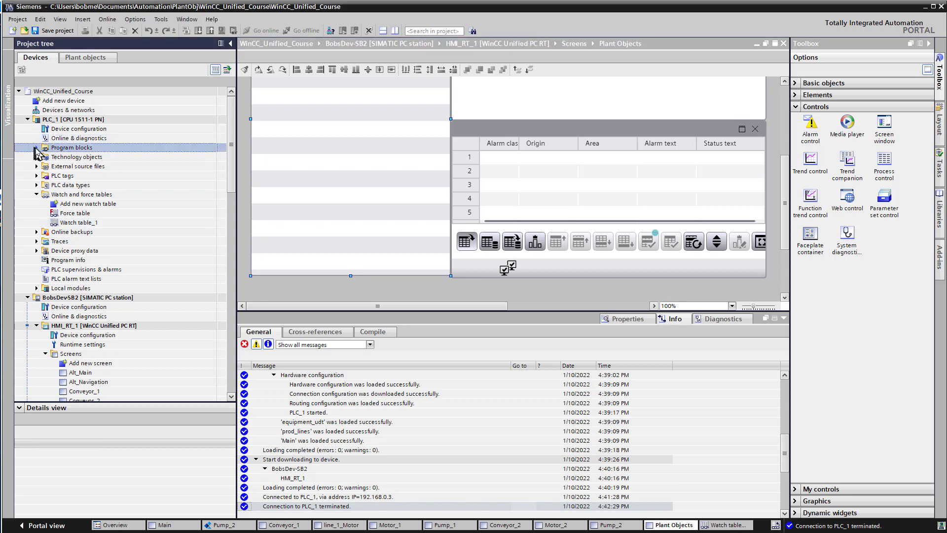
{"action": "left_click", "coordinate": [77, 176]}
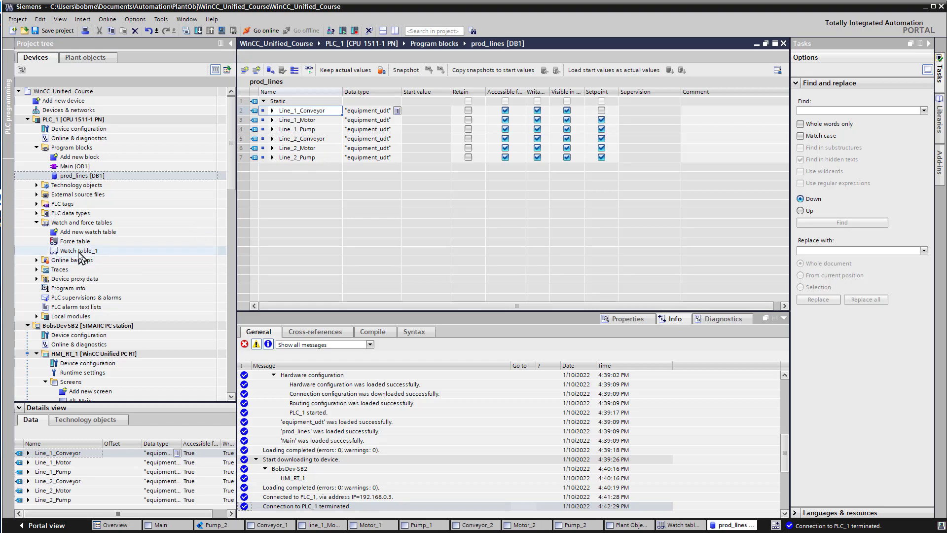
Step: Open Watch table_1 and add "prod_lines".Line_1_Conveyor.Name in row 2
{"action": "double_click", "coordinate": [80, 251]}
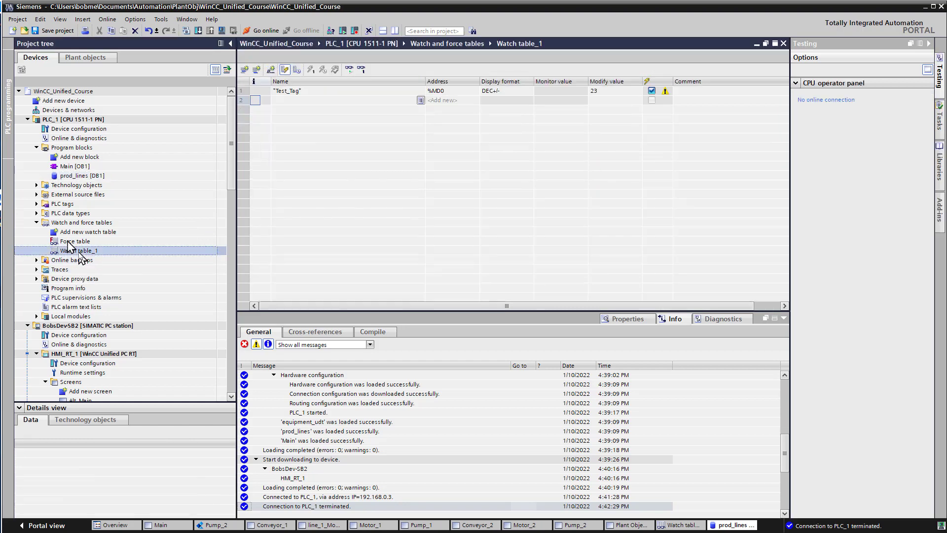
{"action": "left_click", "coordinate": [289, 100]}
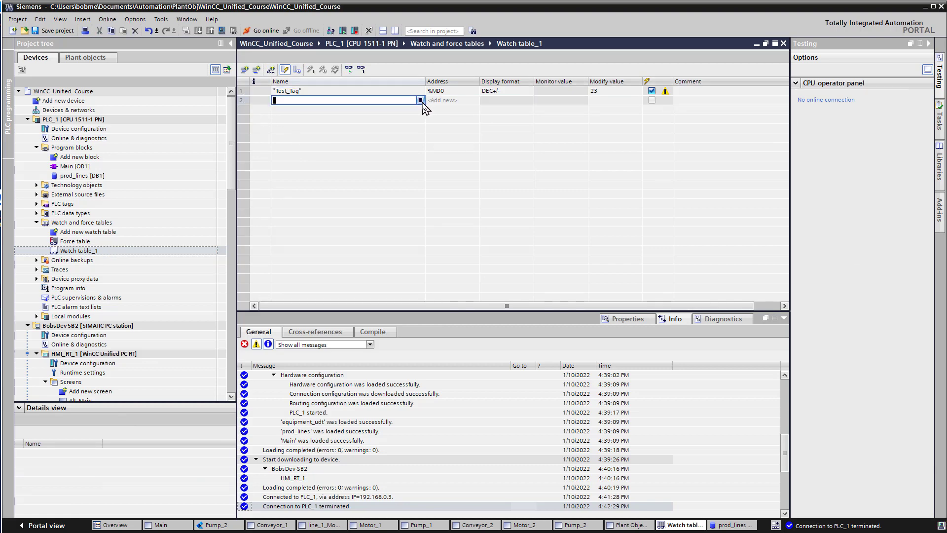
{"action": "left_click", "coordinate": [420, 100]}
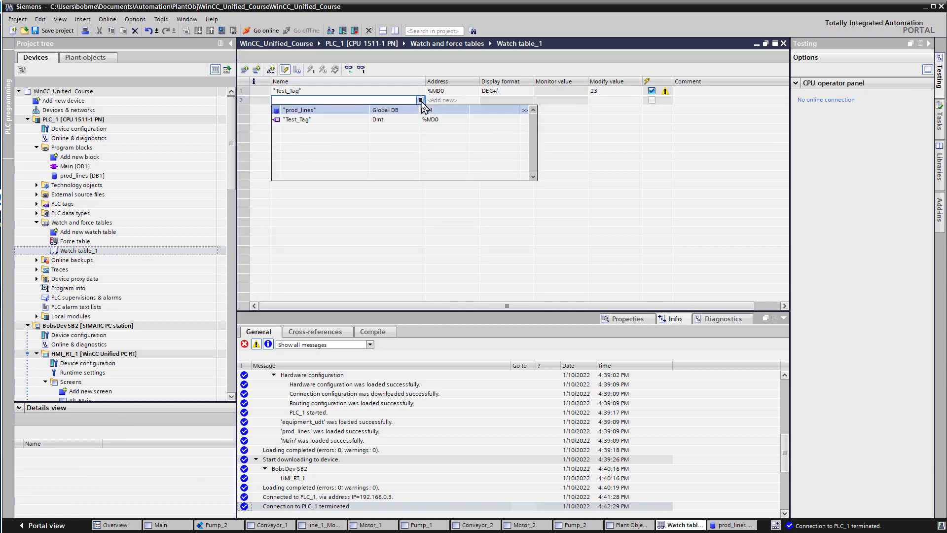
{"action": "left_click", "coordinate": [328, 110]}
{"action": "left_click", "coordinate": [304, 125]}
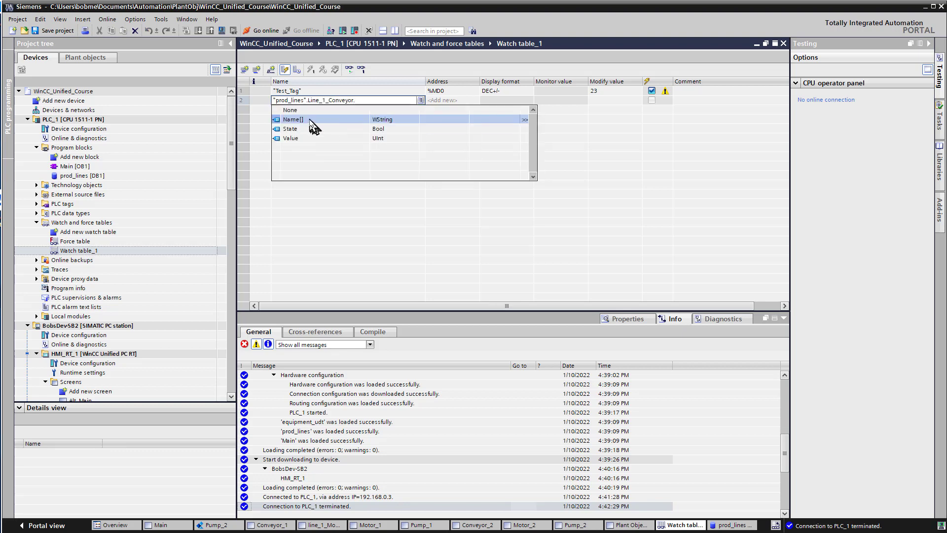
{"action": "left_click", "coordinate": [311, 121]}
{"action": "key", "text": "Return"}
{"action": "right_click", "coordinate": [255, 109]}
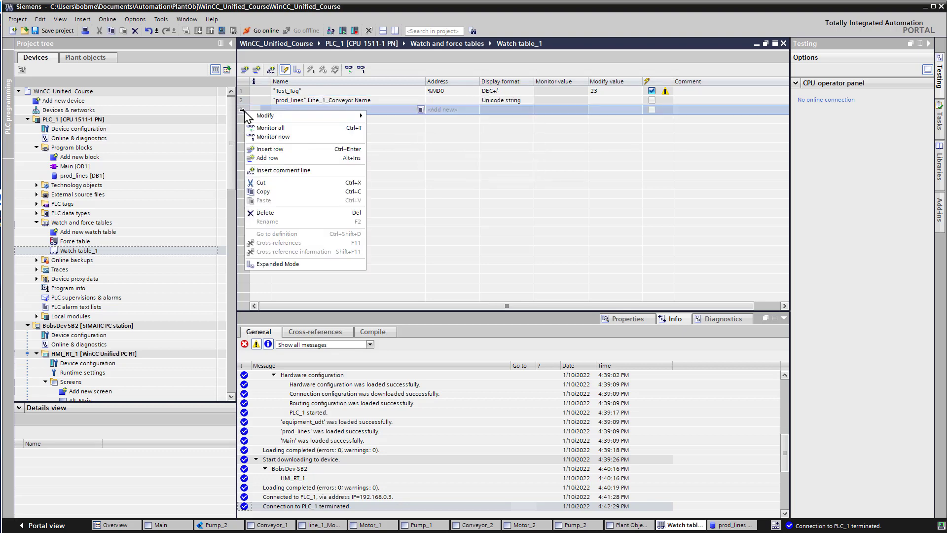
Step: Add "prod_lines".Line_1_Conveyor.State in row 3
{"action": "left_click", "coordinate": [414, 115]}
{"action": "left_click", "coordinate": [420, 110]}
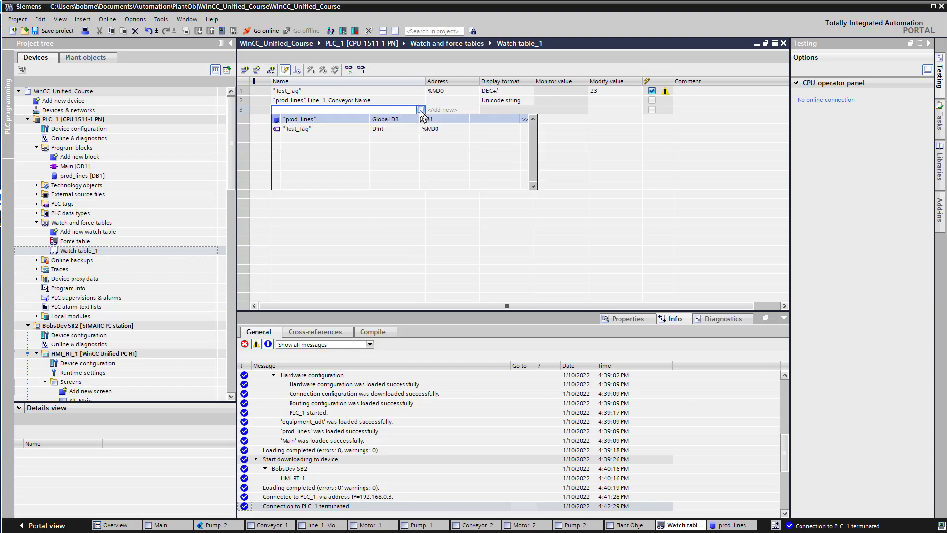
{"action": "left_click", "coordinate": [318, 119]}
{"action": "left_click", "coordinate": [324, 129]}
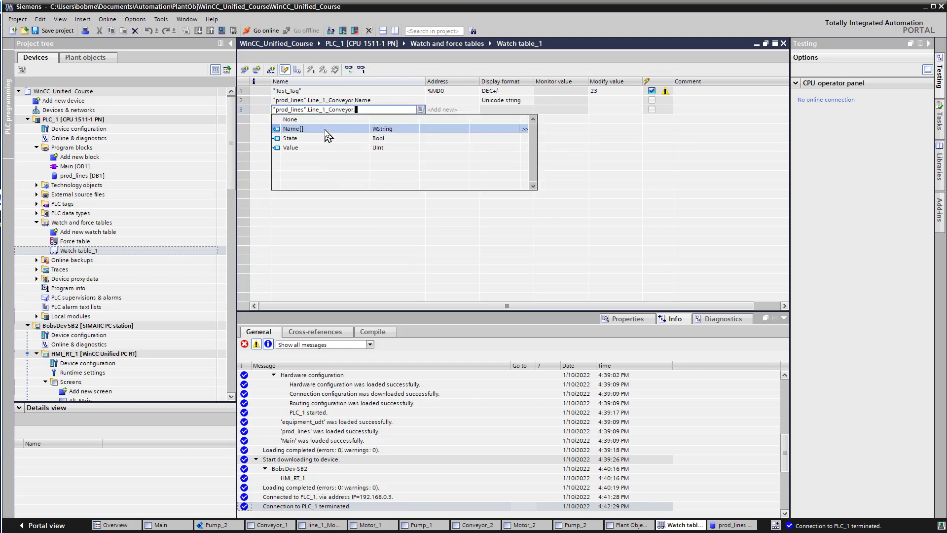
{"action": "left_click", "coordinate": [292, 139]}
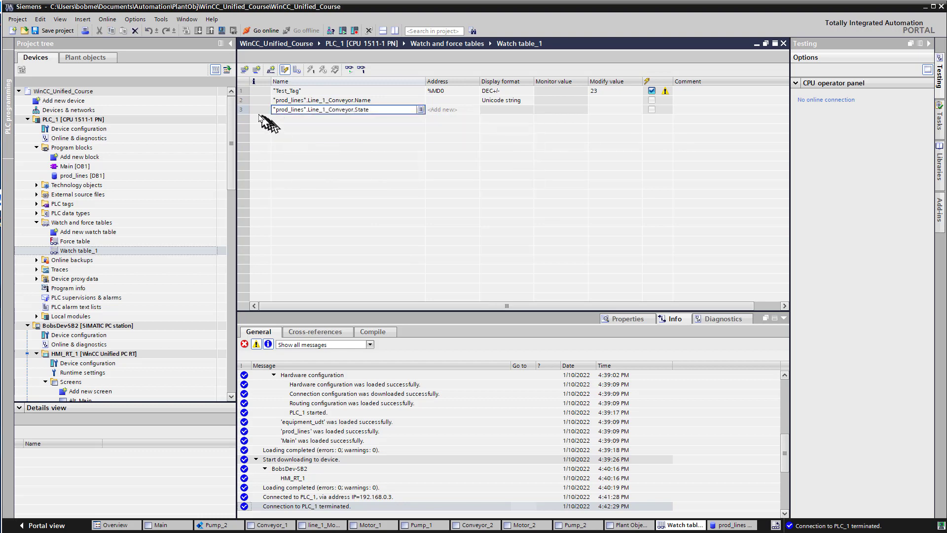
{"action": "key", "text": "Return"}
Step: Add "prod_lines".Line_1_Conveyor.Value in row 4
{"action": "left_click", "coordinate": [420, 119]}
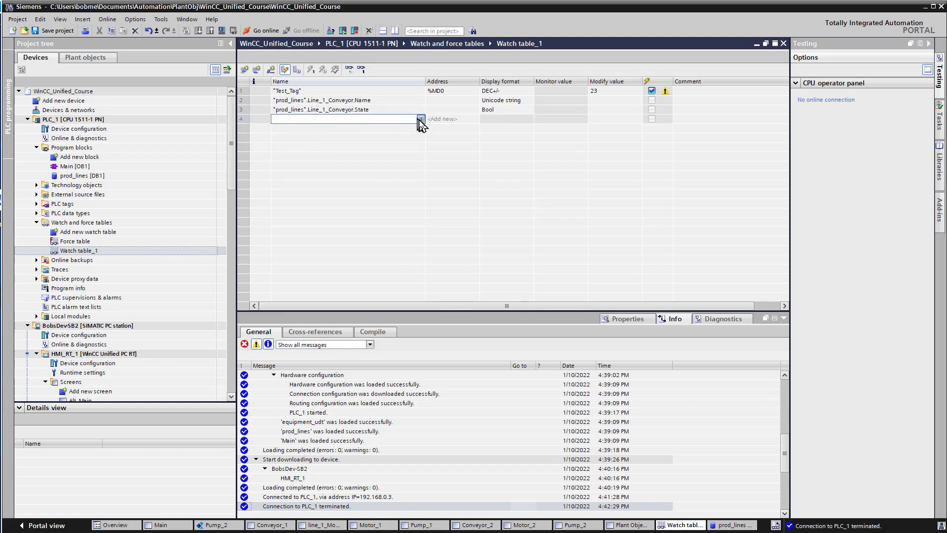
{"action": "left_click", "coordinate": [420, 128]}
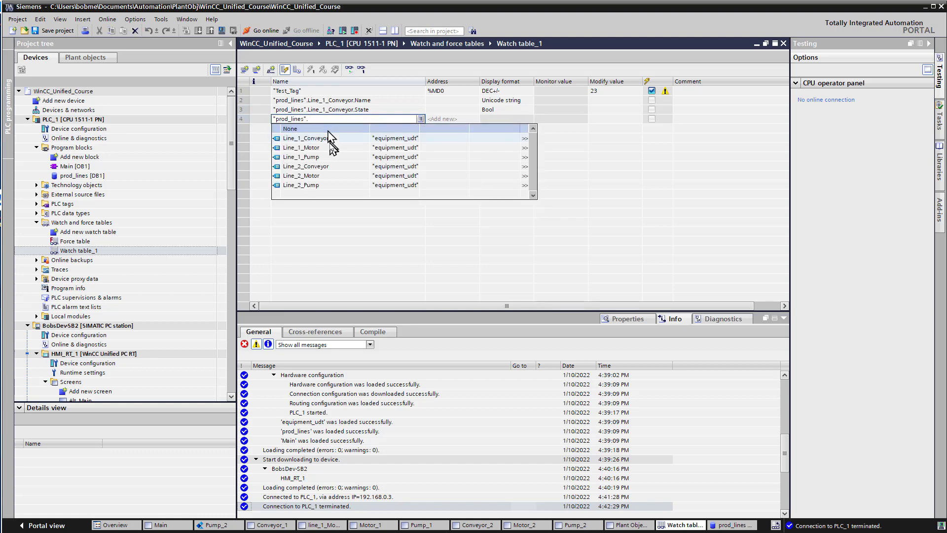
{"action": "left_click", "coordinate": [329, 139]}
{"action": "left_click", "coordinate": [314, 157]}
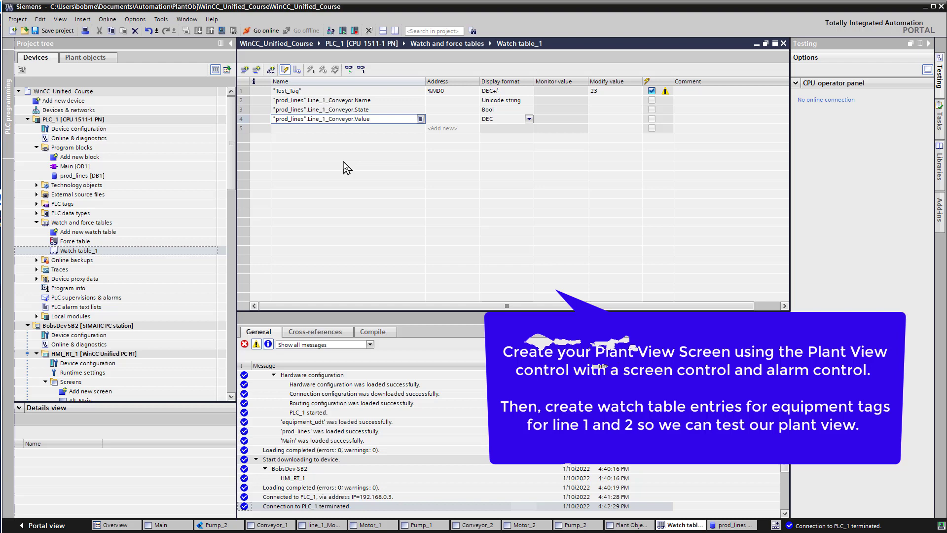
{"action": "left_click", "coordinate": [629, 525]}
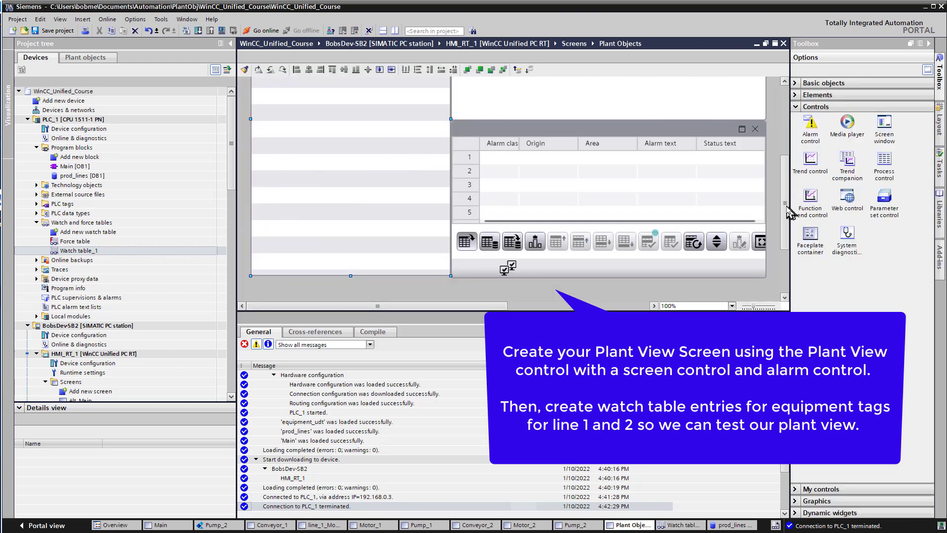
{"action": "left_click_drag", "start_coordinate": [785, 207], "coordinate": [786, 152]}
{"action": "scroll", "coordinate": [786, 152], "scroll_direction": "down", "scroll_amount": 1}
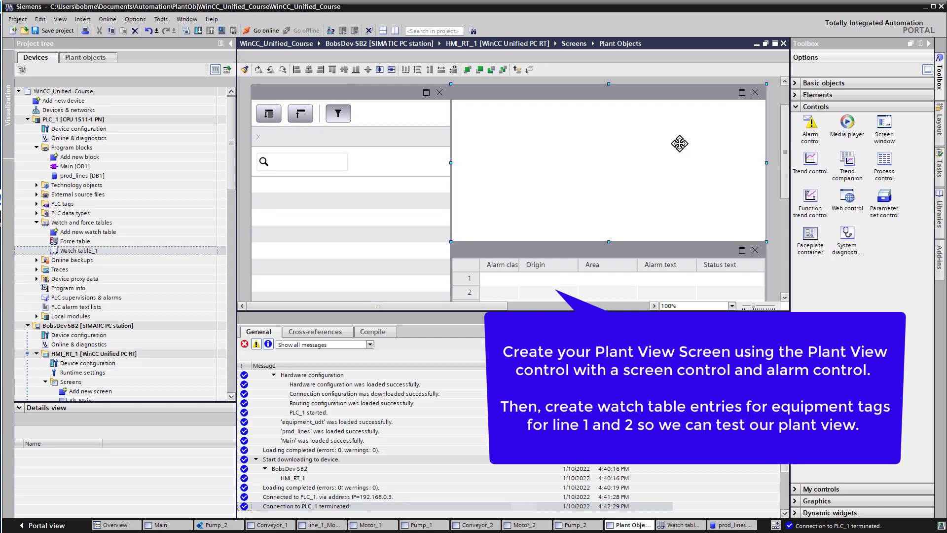
{"action": "double_click", "coordinate": [644, 278]}
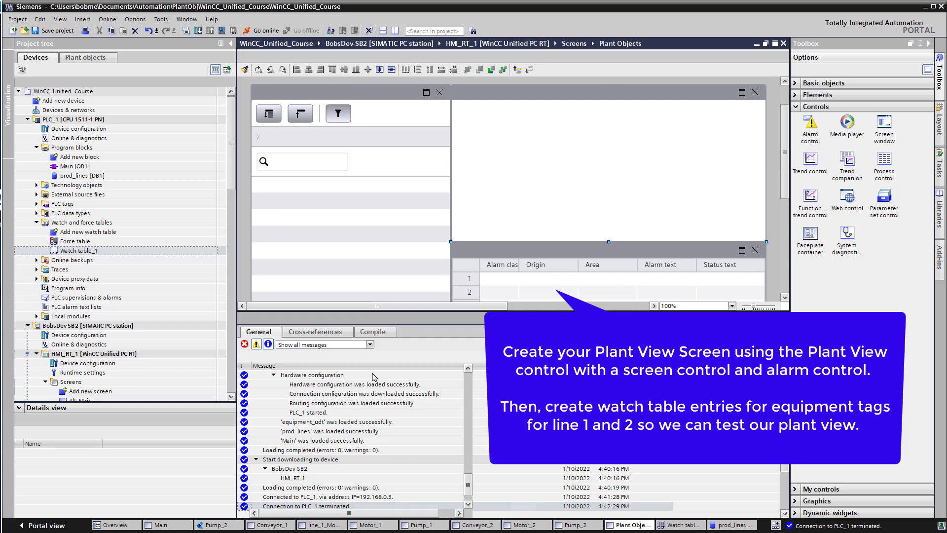
{"action": "left_click", "coordinate": [266, 201]}
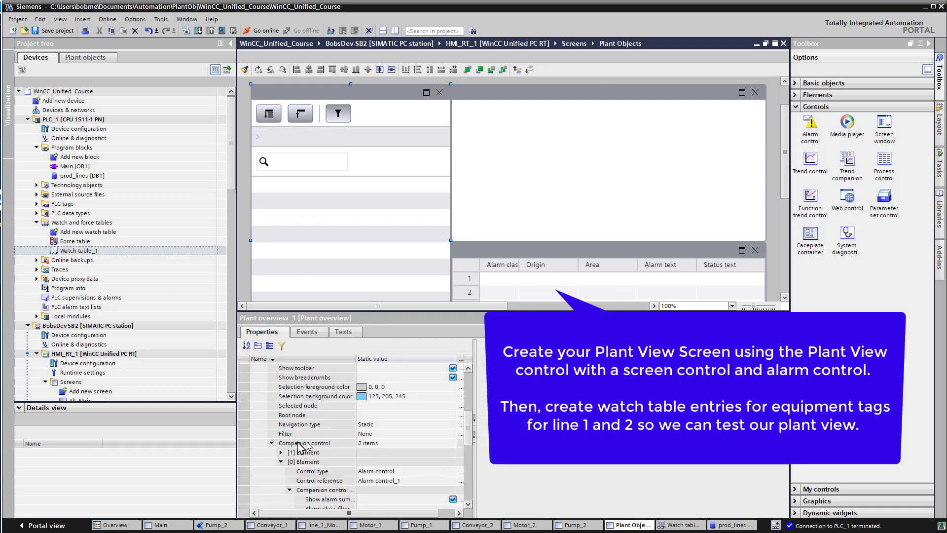
{"action": "left_click", "coordinate": [303, 444]}
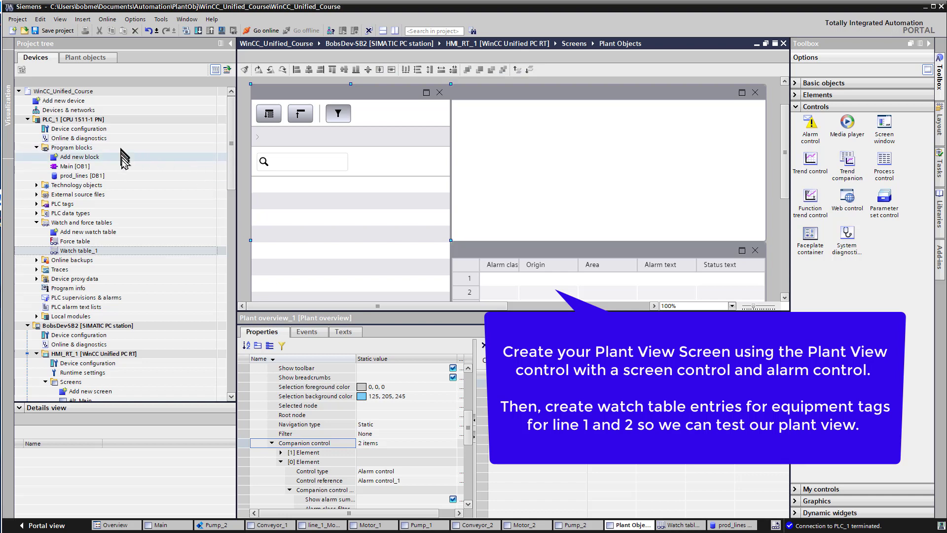
{"action": "double_click", "coordinate": [83, 251]}
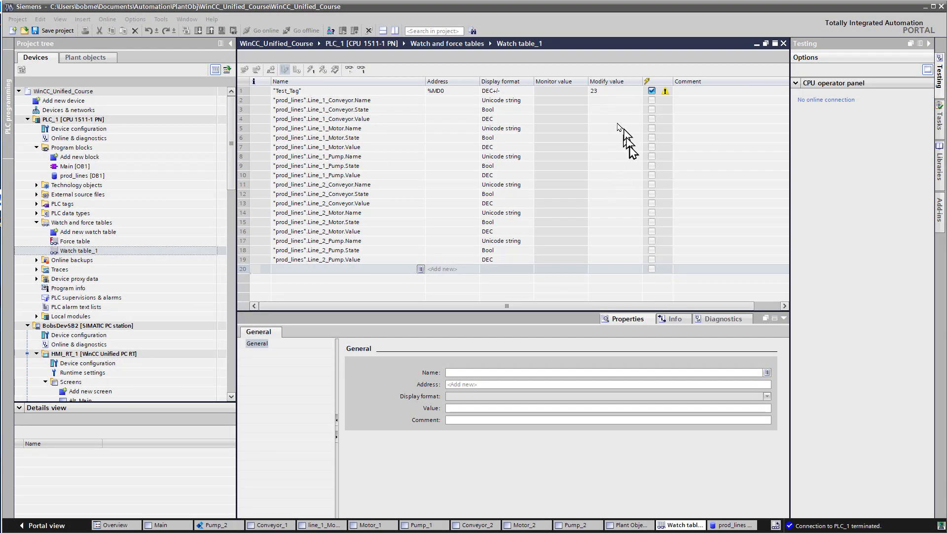
Step: Enter Line_1 names and modify values: conveyor 34, Motor_1 23, pump 44
{"action": "left_click", "coordinate": [603, 101]}
{"action": "type", "text": "RING#'Conveyor_1'"}
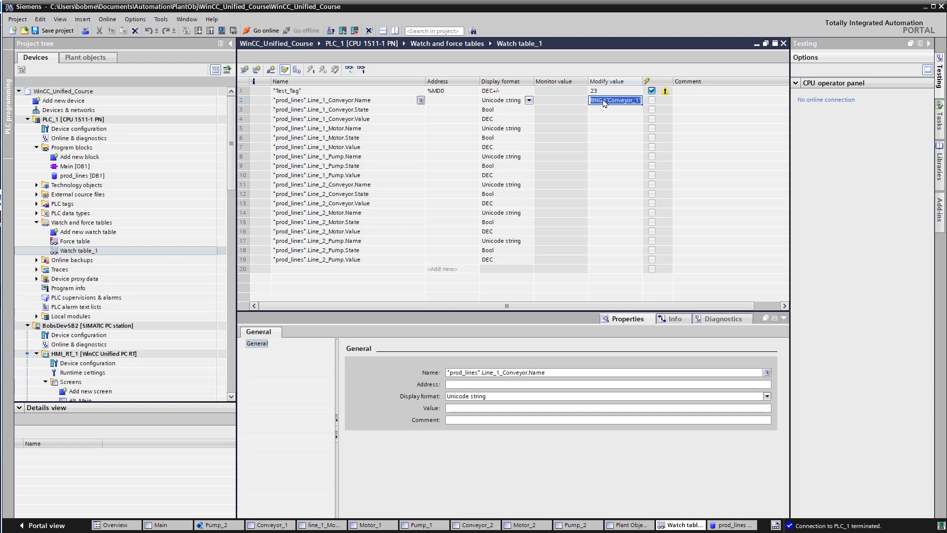
{"action": "left_click", "coordinate": [606, 119]}
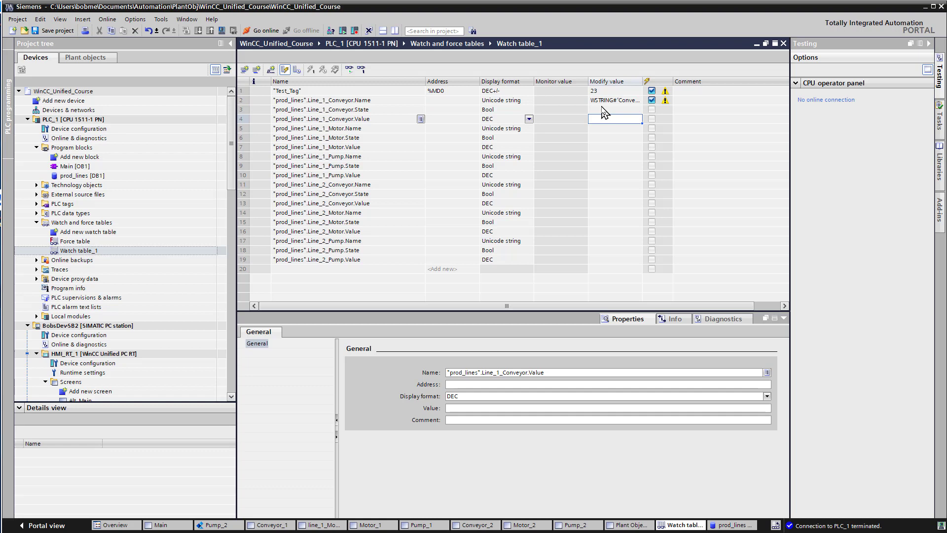
{"action": "left_click", "coordinate": [601, 110]}
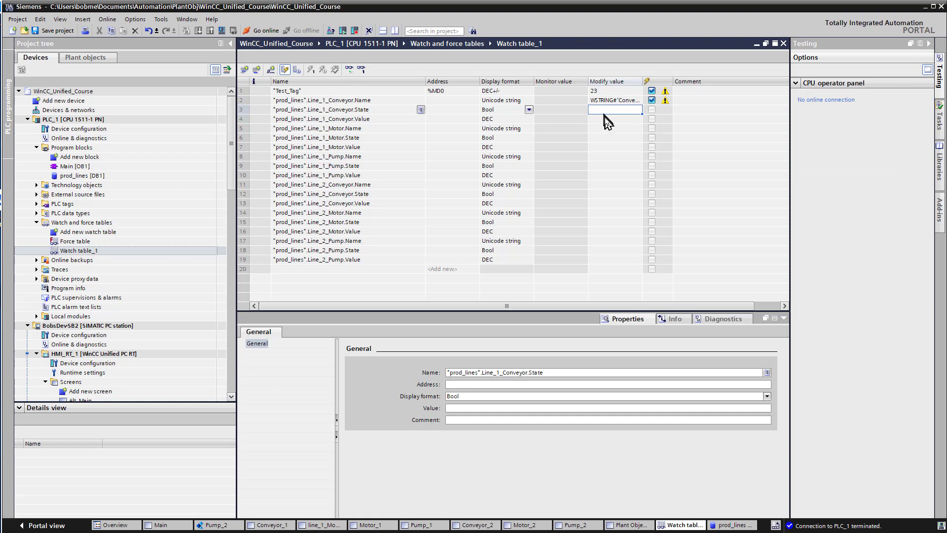
{"action": "left_click", "coordinate": [604, 118]}
{"action": "type", "text": "34"}
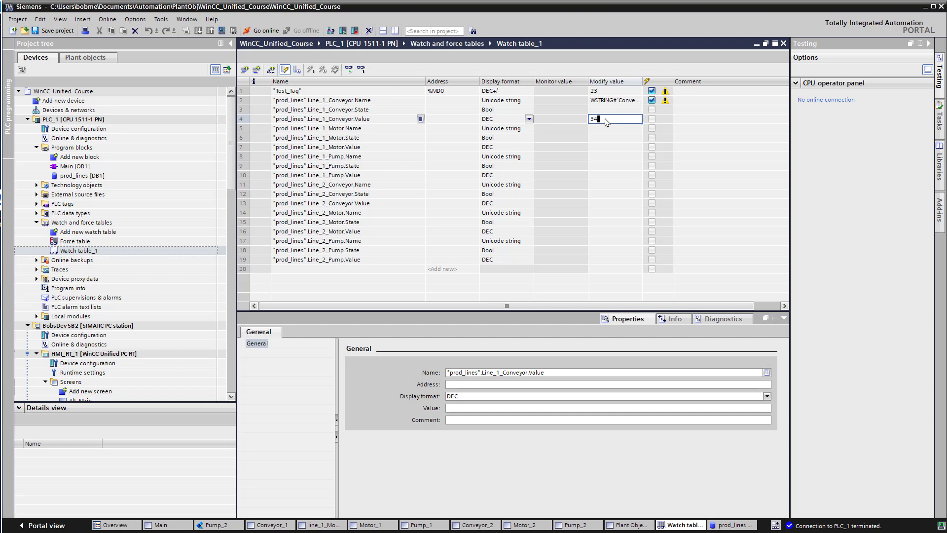
{"action": "key", "text": "Return"}
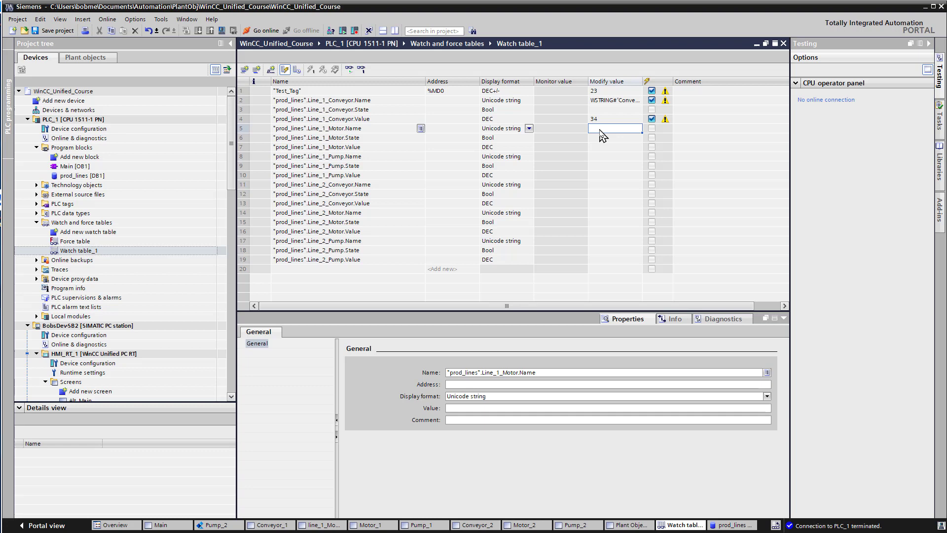
{"action": "type", "text": "Motor_1"}
{"action": "left_click", "coordinate": [601, 147]}
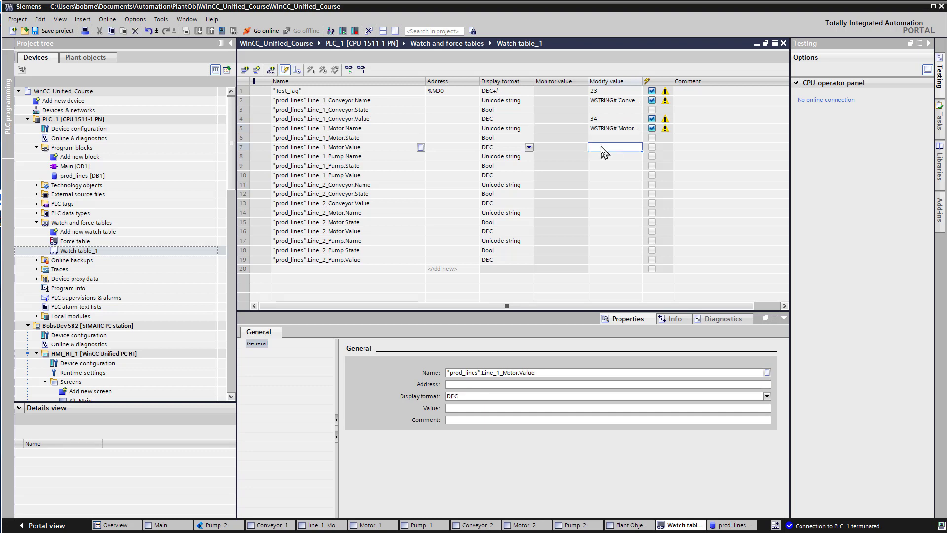
{"action": "type", "text": "23"}
{"action": "key", "text": "Return"}
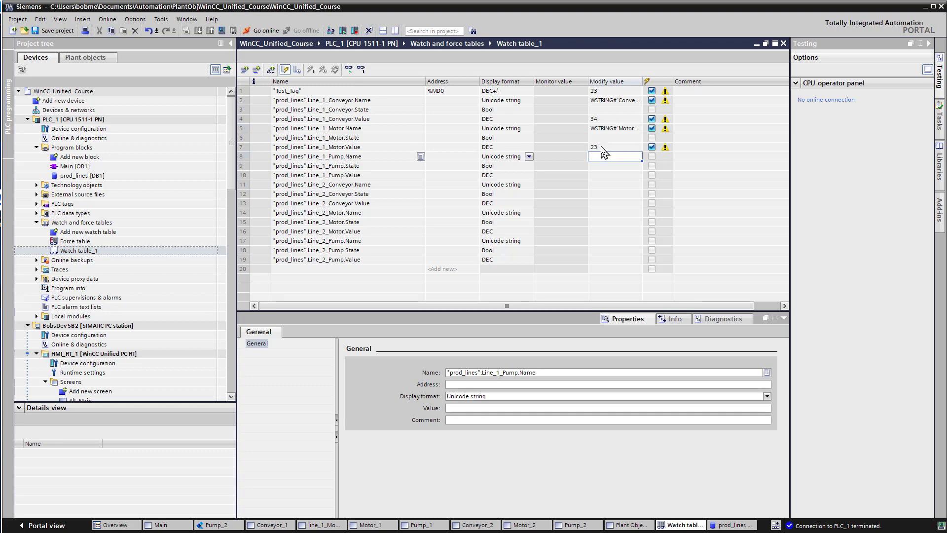
{"action": "type", "text": "Pump_1"}
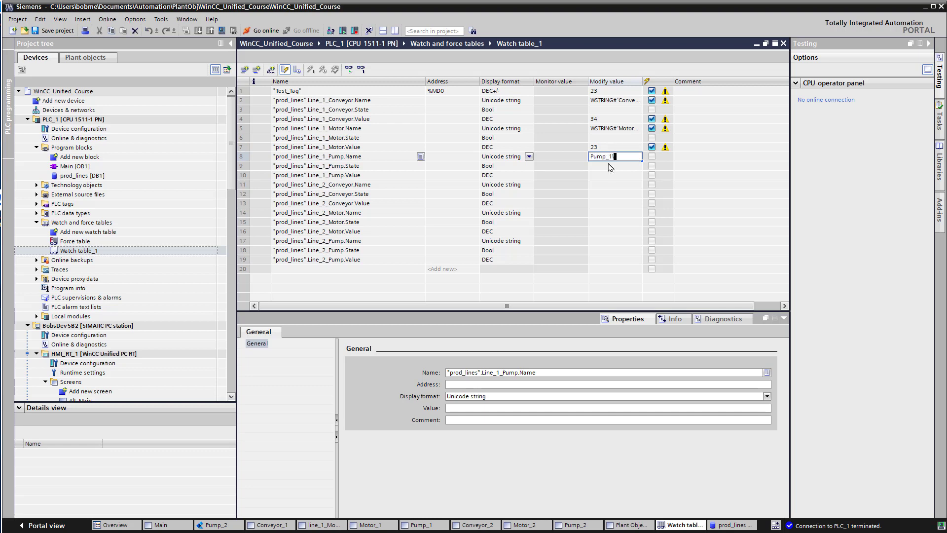
{"action": "left_click", "coordinate": [606, 175]}
{"action": "type", "text": "44"}
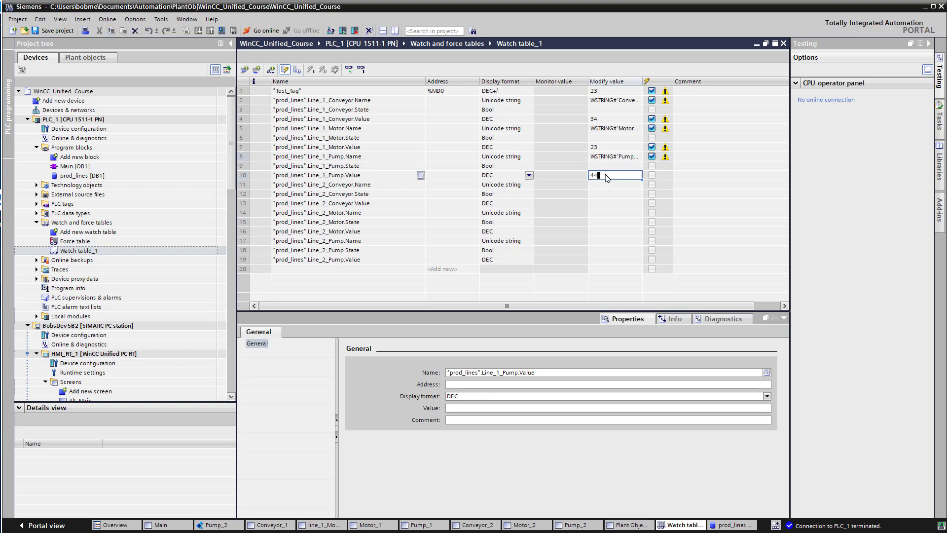
{"action": "key", "text": "Return"}
{"action": "type", "text": "Conveyor_2"}
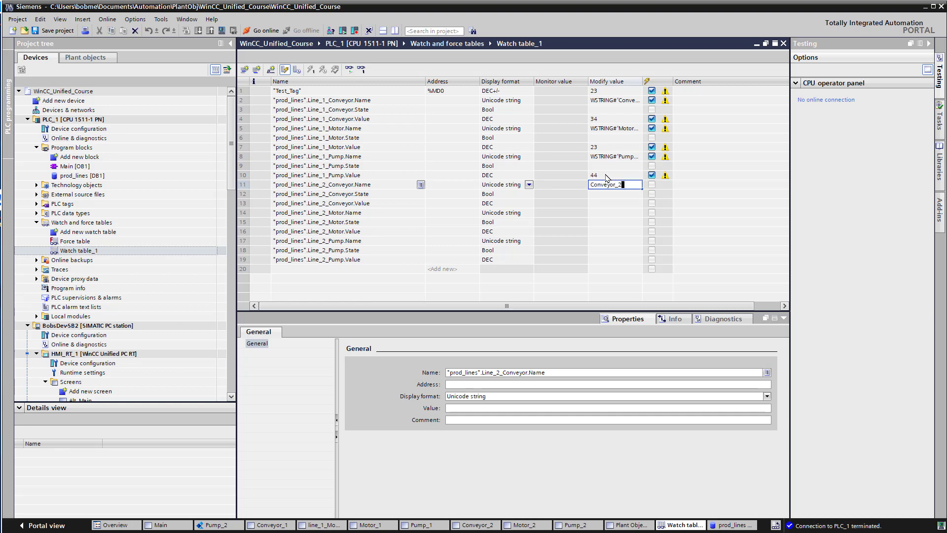
Step: Enter Line_2 names and values (conveyor 66, motor 54, pump 23) and go online to PLC_1
{"action": "key", "text": "Return"}
{"action": "left_click", "coordinate": [608, 204]}
{"action": "type", "text": "66"}
{"action": "key", "text": "Return"}
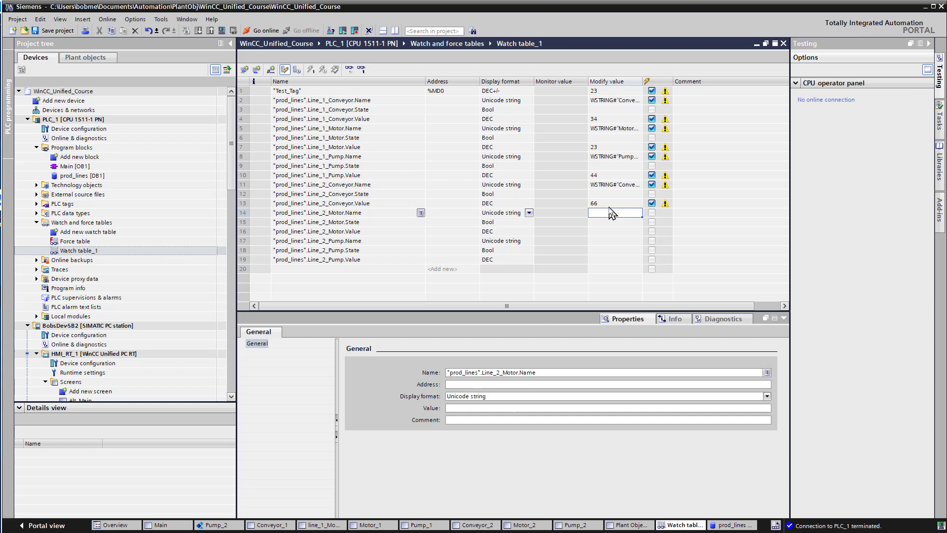
{"action": "type", "text": "Motor..."}
{"action": "key", "text": "Return"}
{"action": "left_click", "coordinate": [614, 232]}
{"action": "type", "text": "54"}
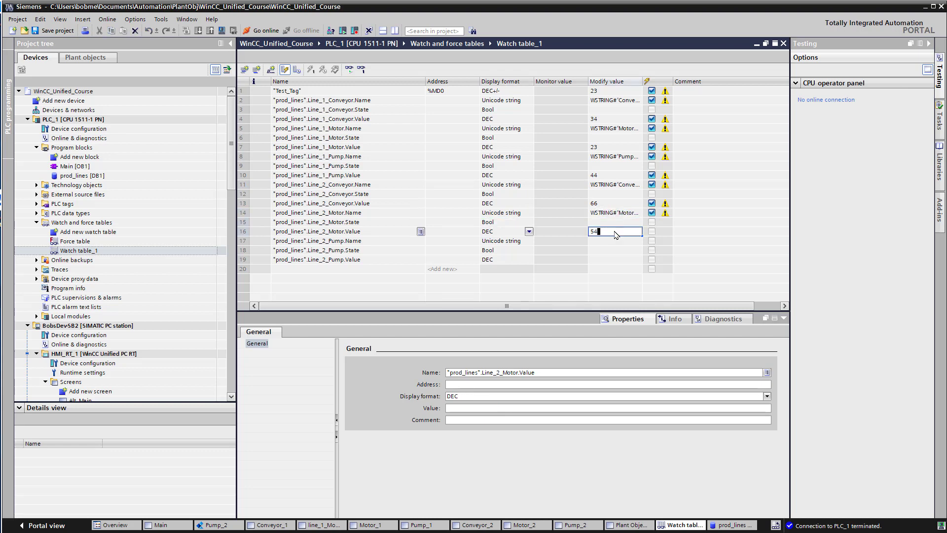
{"action": "key", "text": "Return"}
{"action": "type", "text": "Pump_2"}
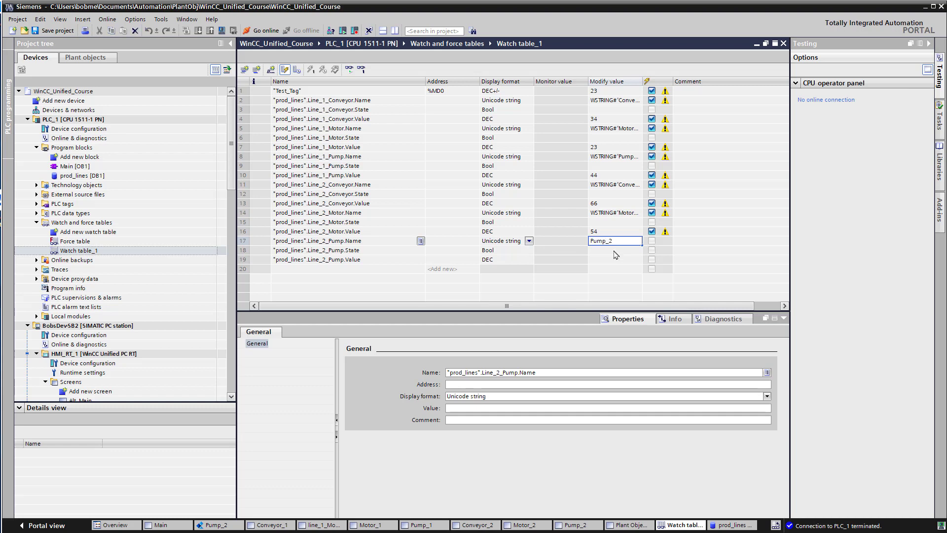
{"action": "key", "text": "Return"}
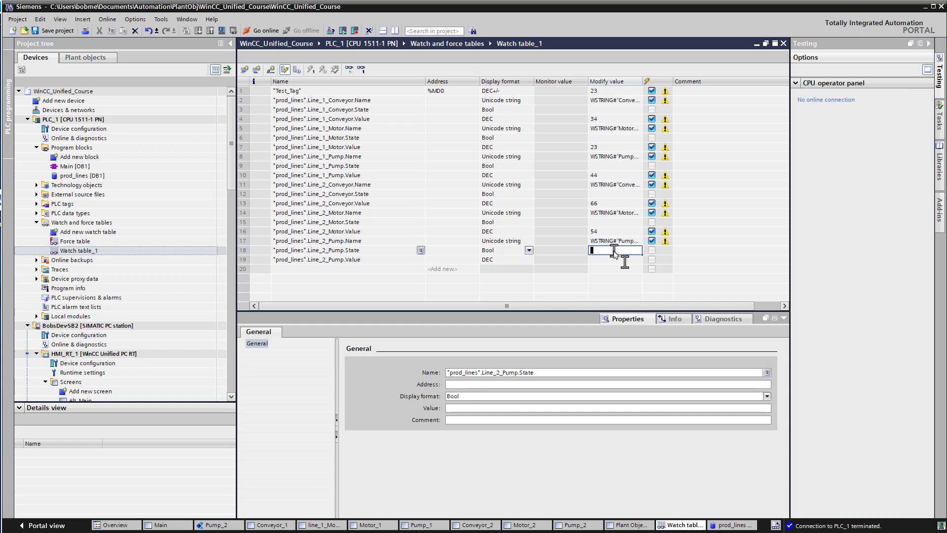
{"action": "key", "text": "Return"}
{"action": "type", "text": "23"}
{"action": "key", "text": "Return"}
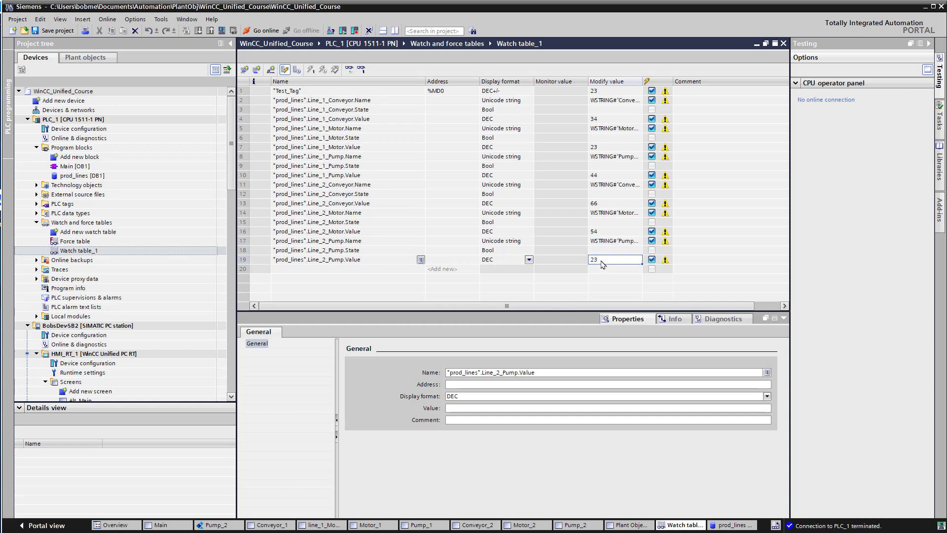
{"action": "left_click", "coordinate": [350, 70]}
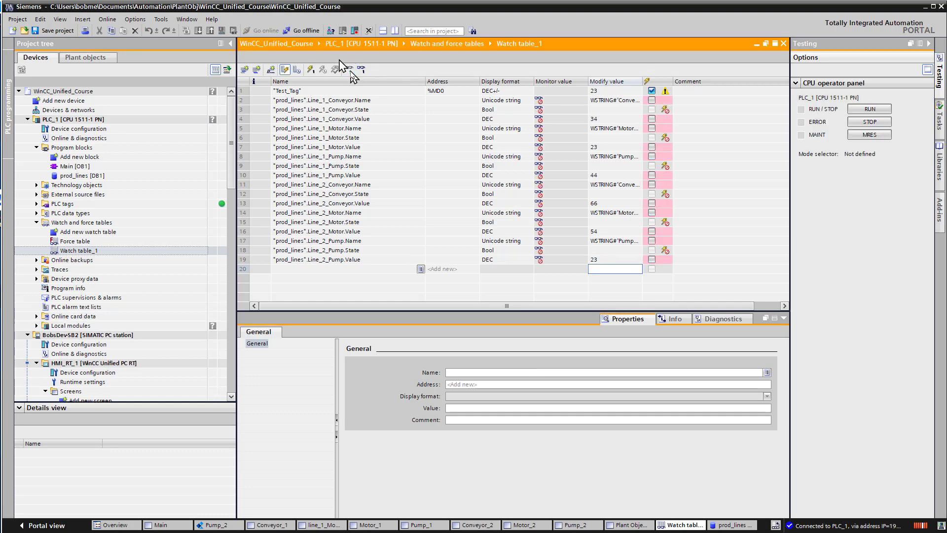
Step: Monitor all tags, select rows 1–19, and write their modify values to PLC_1 once
{"action": "left_click", "coordinate": [349, 69]}
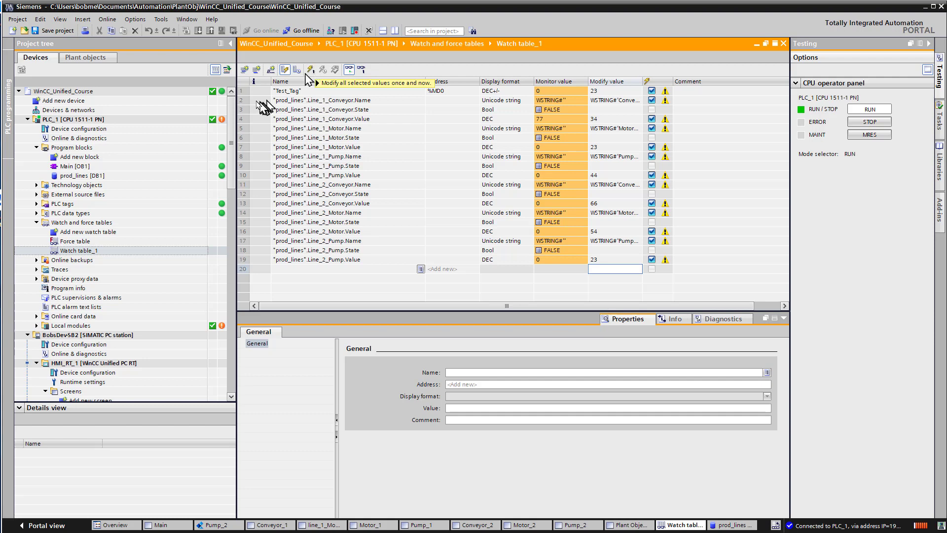
{"action": "left_click_drag", "start_coordinate": [245, 90], "coordinate": [249, 281]}
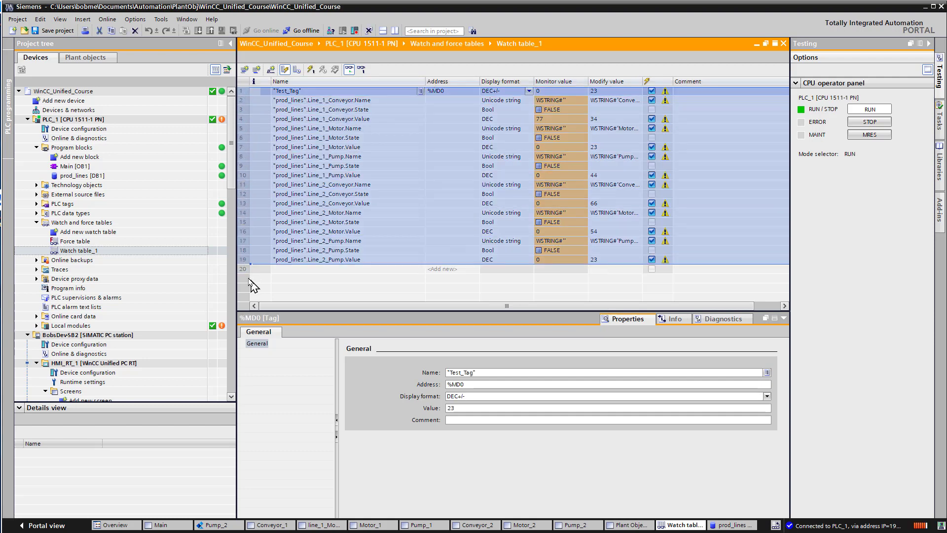
{"action": "left_click", "coordinate": [311, 70]}
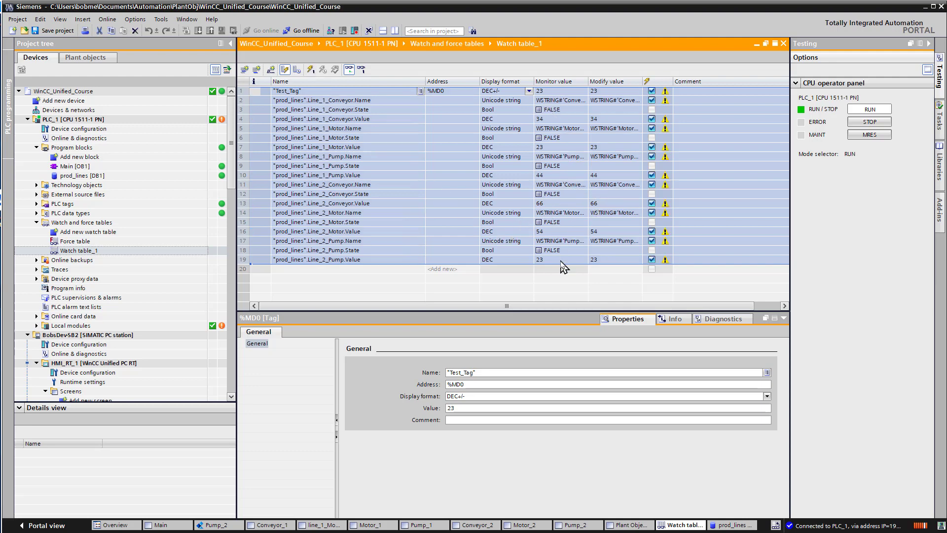
Step: Start simulation for HMI_RT_1 and load it into the simulated runtime
{"action": "right_click", "coordinate": [79, 368]}
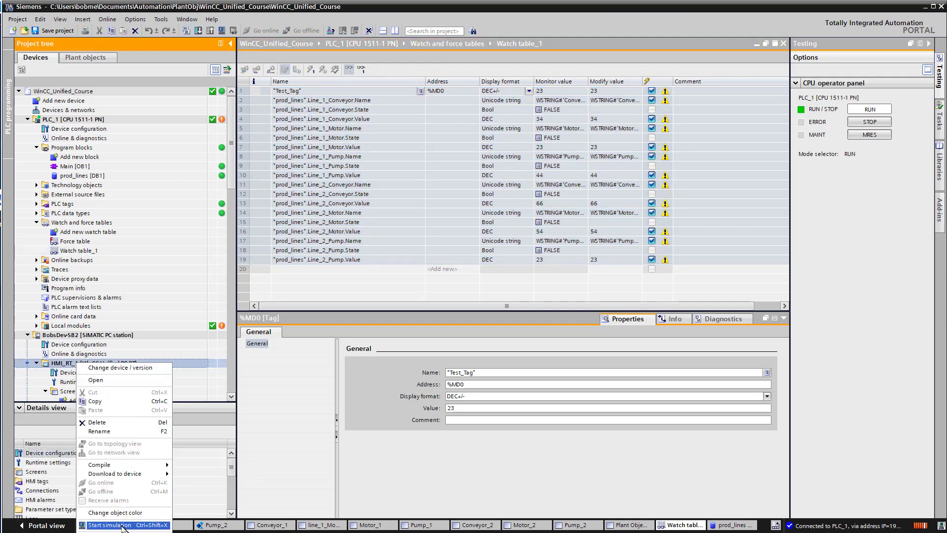
{"action": "left_click", "coordinate": [109, 524]}
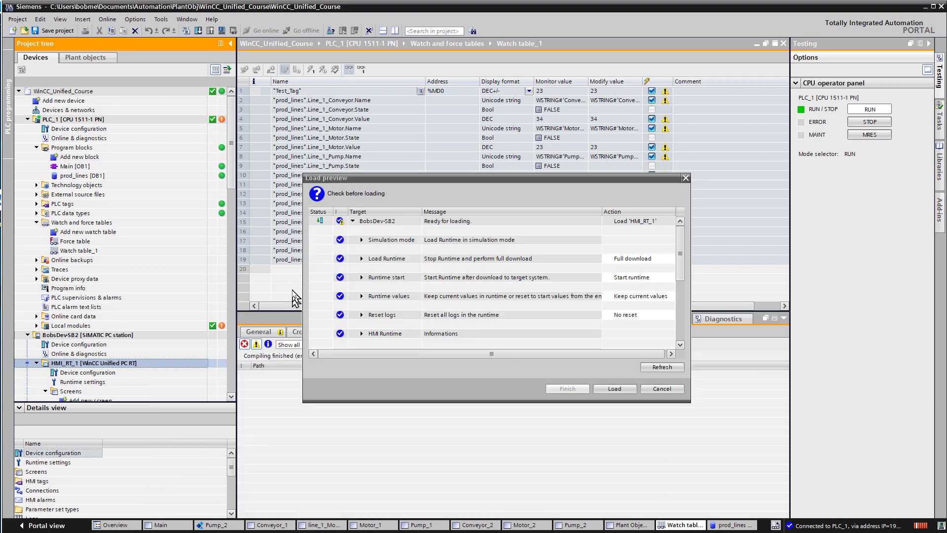
{"action": "left_click", "coordinate": [613, 389]}
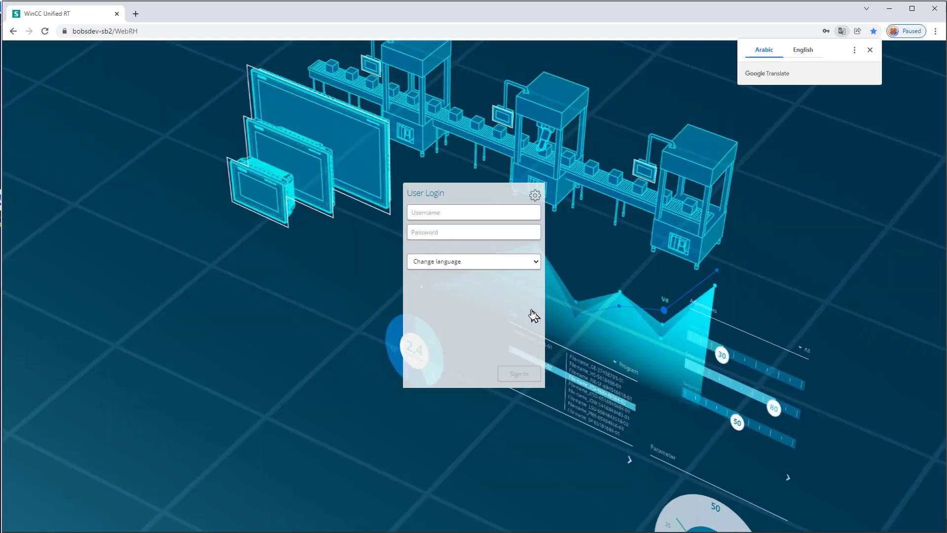
Step: Sign in with the saved credentials and open Plant Objects from the left navigation
{"action": "left_click", "coordinate": [459, 232]}
{"action": "left_click", "coordinate": [455, 268]}
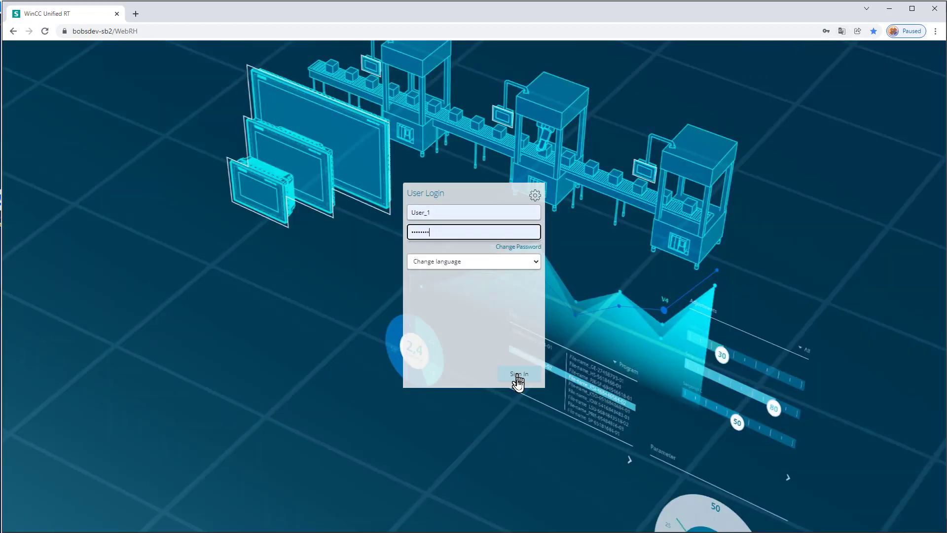
{"action": "left_click", "coordinate": [518, 373]}
{"action": "left_click", "coordinate": [51, 199]}
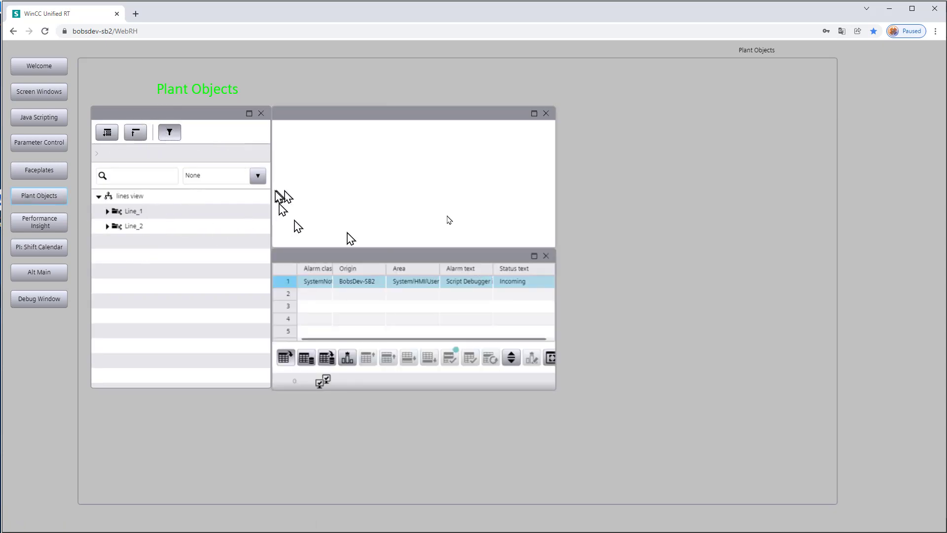
Step: Expand Line_1, Line_2, Conveyor_1 and Conveyor_2 in the runtime plant tree
{"action": "left_click", "coordinate": [107, 212]}
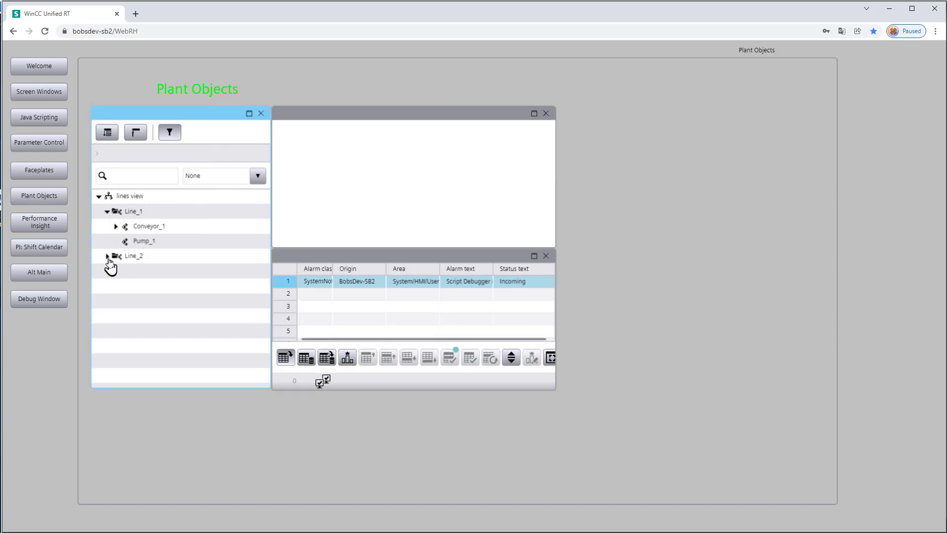
{"action": "left_click", "coordinate": [106, 256]}
{"action": "left_click", "coordinate": [116, 227]}
{"action": "left_click", "coordinate": [116, 286]}
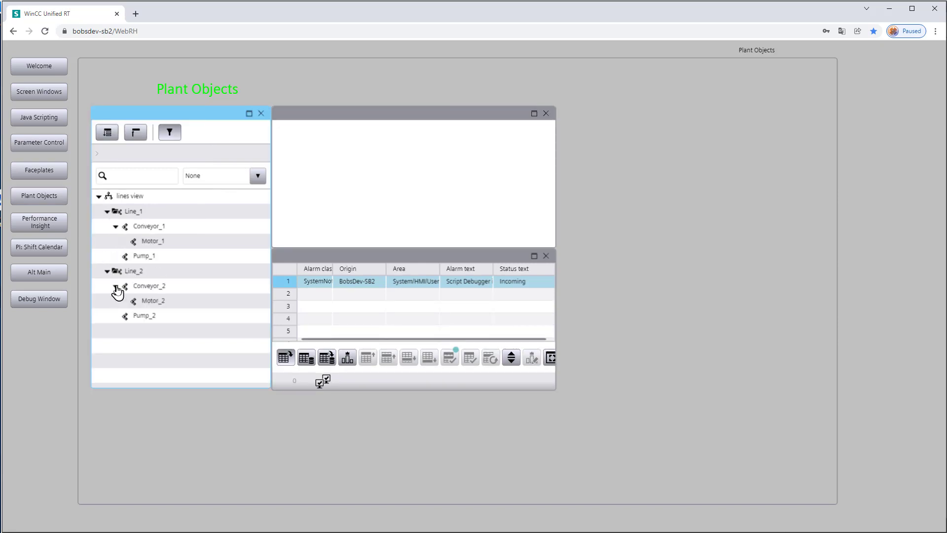
Step: Show the Conveyor_1, Motor_1, Pump_1, Motor_2 and Pump_2 faceplates in turn
{"action": "left_click", "coordinate": [140, 228]}
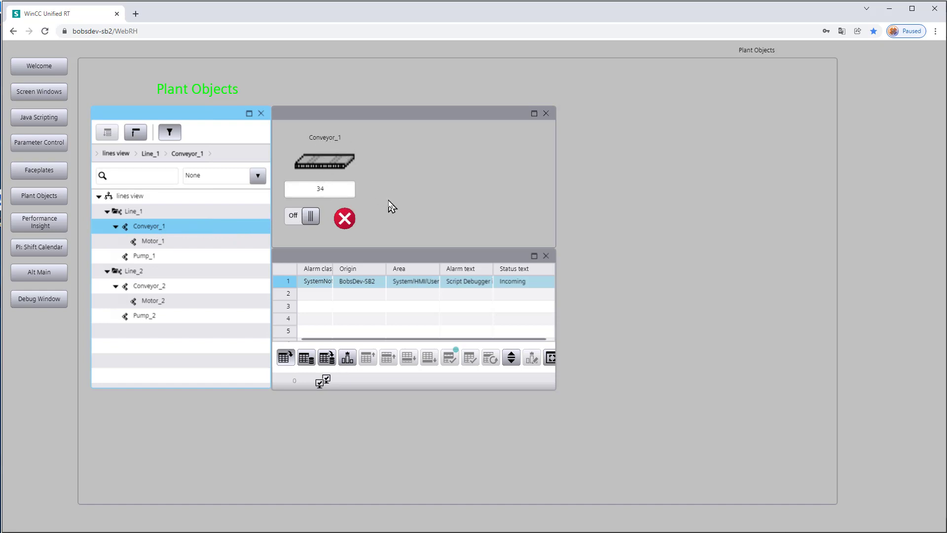
{"action": "left_click", "coordinate": [150, 245]}
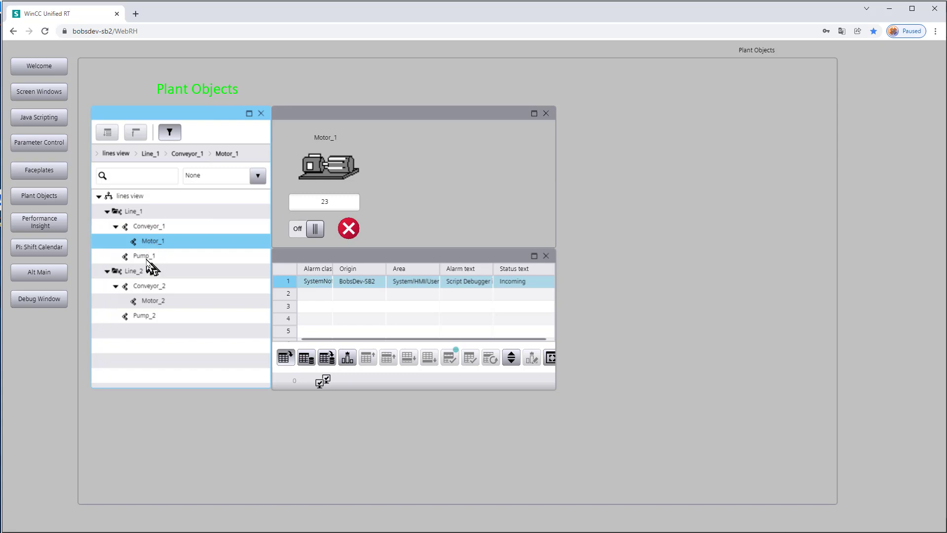
{"action": "left_click", "coordinate": [150, 258]}
{"action": "left_click", "coordinate": [149, 289]}
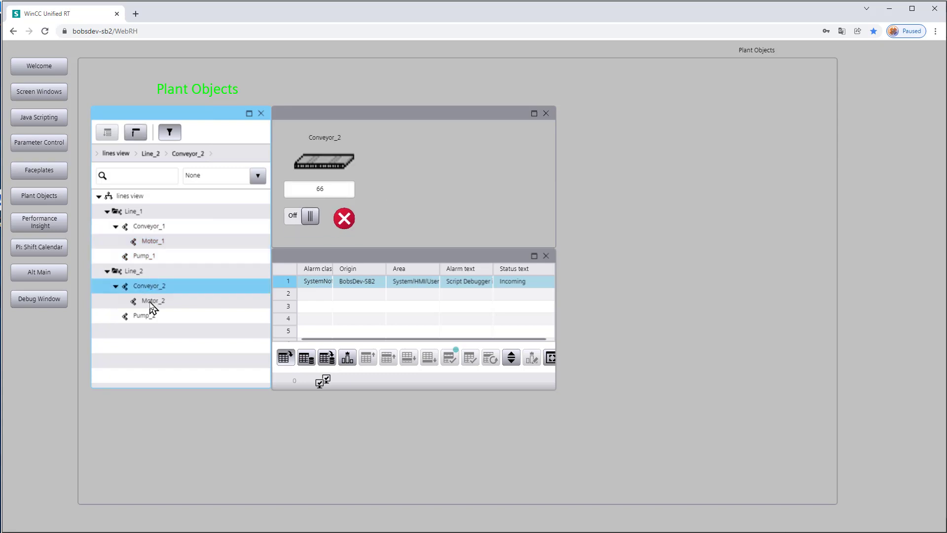
{"action": "left_click", "coordinate": [146, 318]}
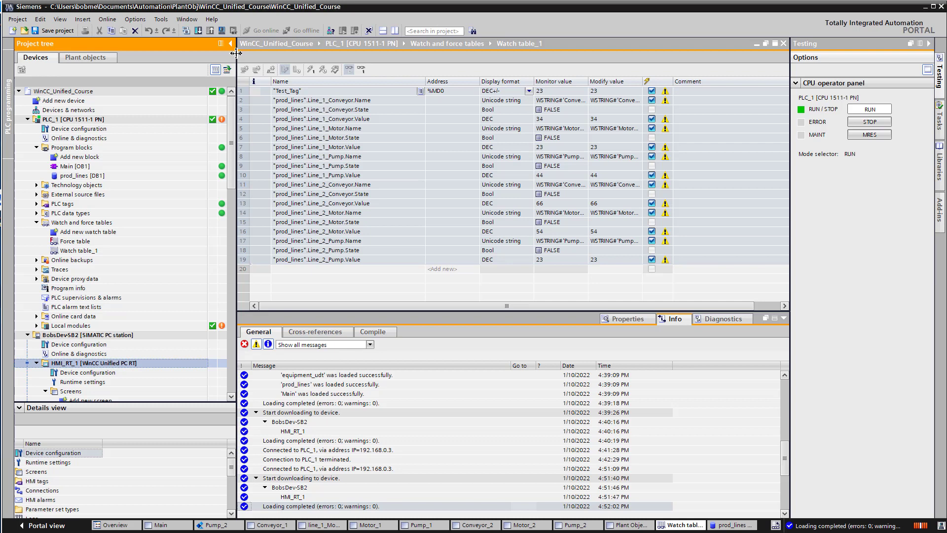
Step: Narrow the project tree, then restore TIA Portal and move it right to reveal the runtime
{"action": "left_click_drag", "start_coordinate": [236, 52], "coordinate": [77, 52]}
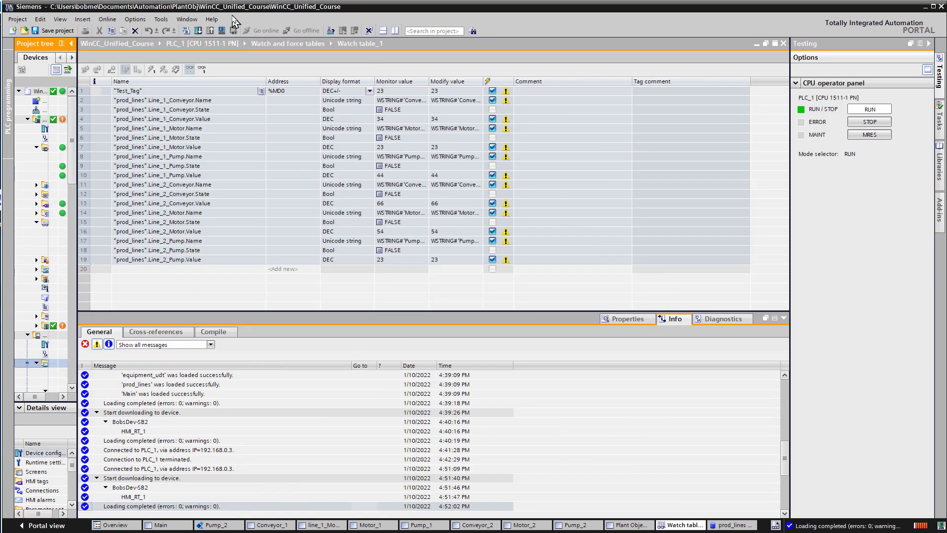
{"action": "left_click_drag", "start_coordinate": [231, 8], "coordinate": [566, 21]}
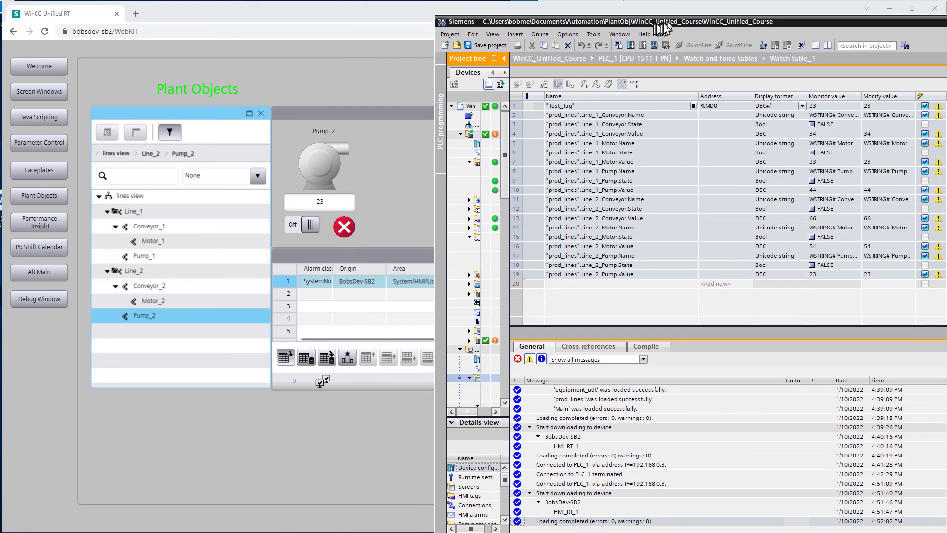
{"action": "mouse_move", "coordinate": [566, 21]}
{"action": "left_mouse_down"}
{"action": "mouse_move", "coordinate": [694, 25]}
{"action": "mouse_move", "coordinate": [682, 8]}
{"action": "left_mouse_up"}
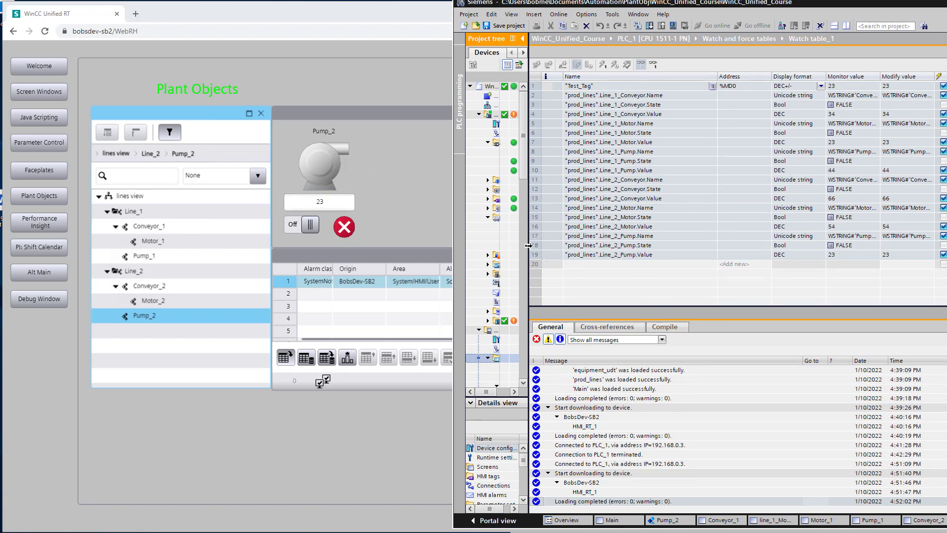
Step: Switch Pump_2 on, narrow the browser beside the watch table, then switch Pump_2 off
{"action": "left_click", "coordinate": [299, 231]}
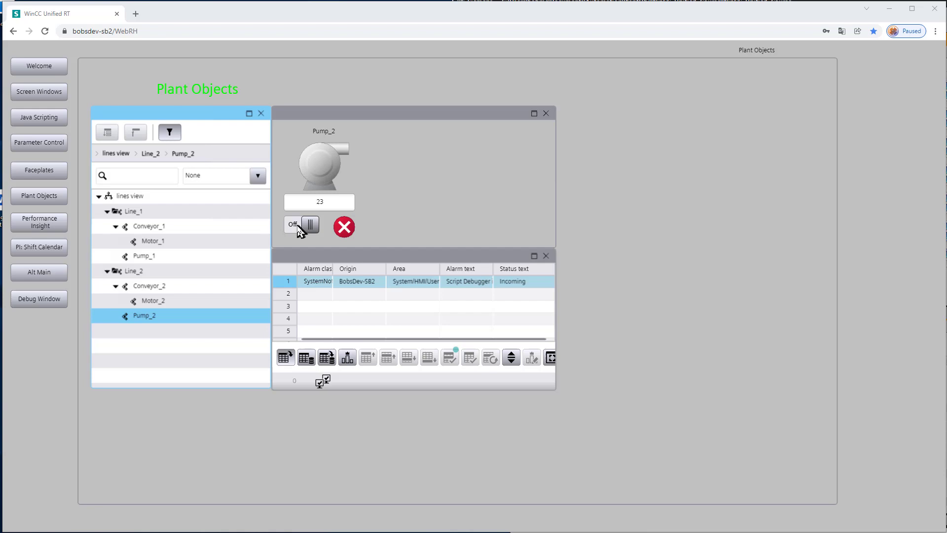
{"action": "left_click", "coordinate": [300, 231]}
{"action": "key", "text": "alt+Tab"}
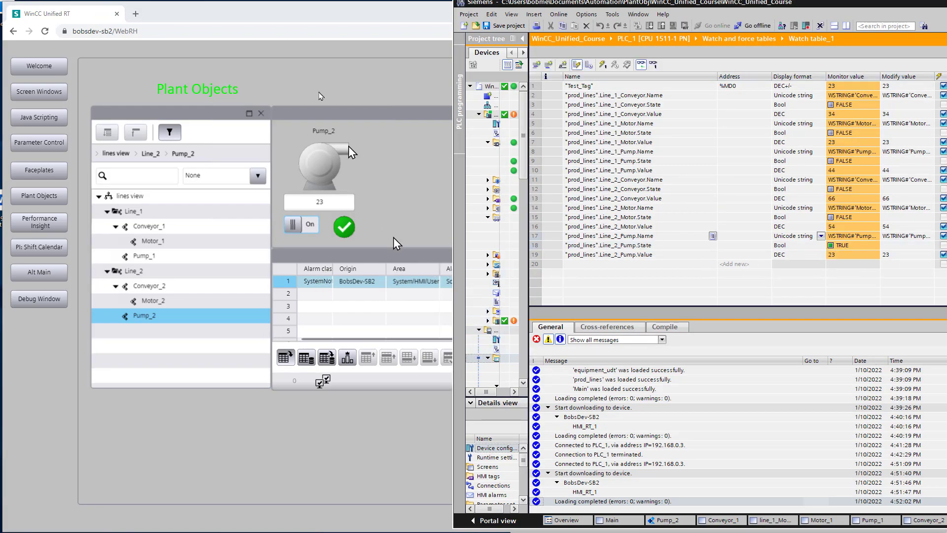
{"action": "left_click", "coordinate": [345, 22]}
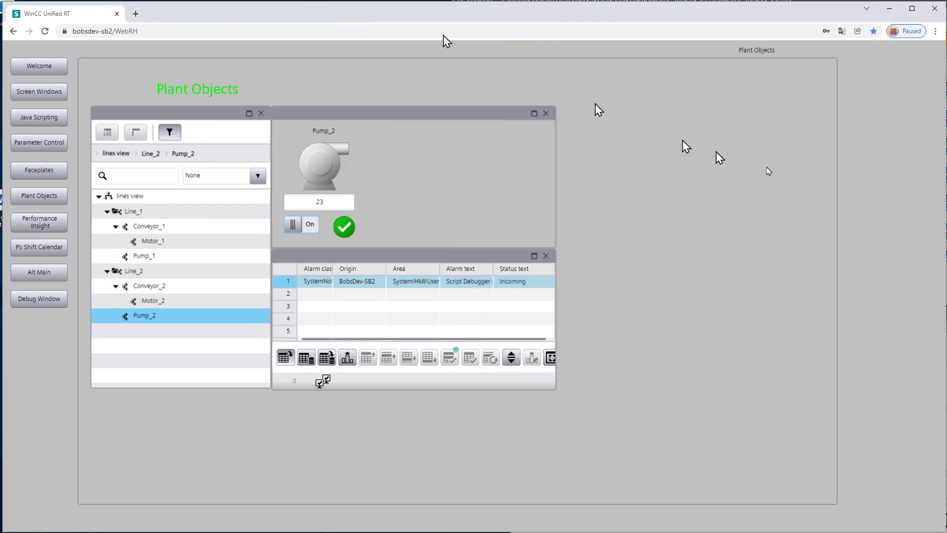
{"action": "mouse_move", "coordinate": [943, 202]}
{"action": "left_mouse_down"}
{"action": "mouse_move", "coordinate": [608, 205]}
{"action": "mouse_move", "coordinate": [698, 214]}
{"action": "mouse_move", "coordinate": [568, 201]}
{"action": "left_mouse_up"}
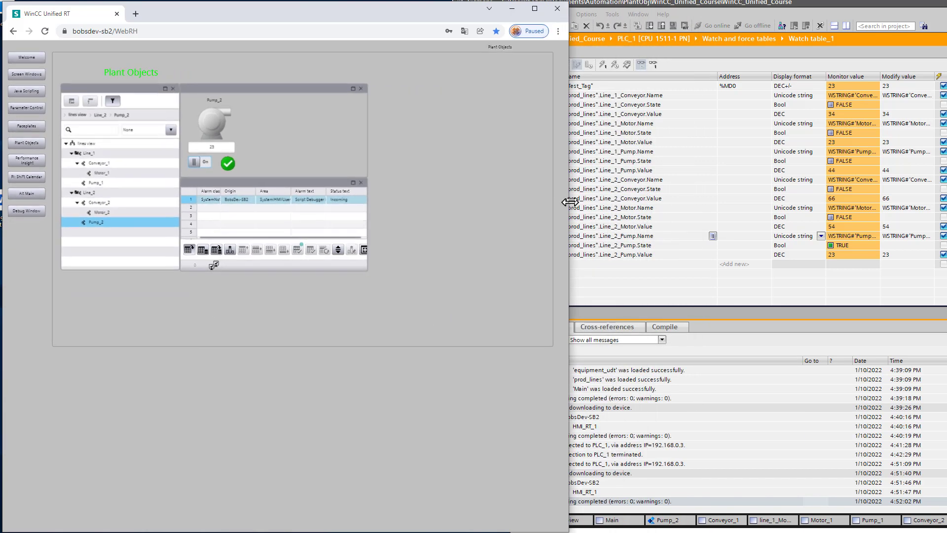
{"action": "left_click", "coordinate": [206, 164]}
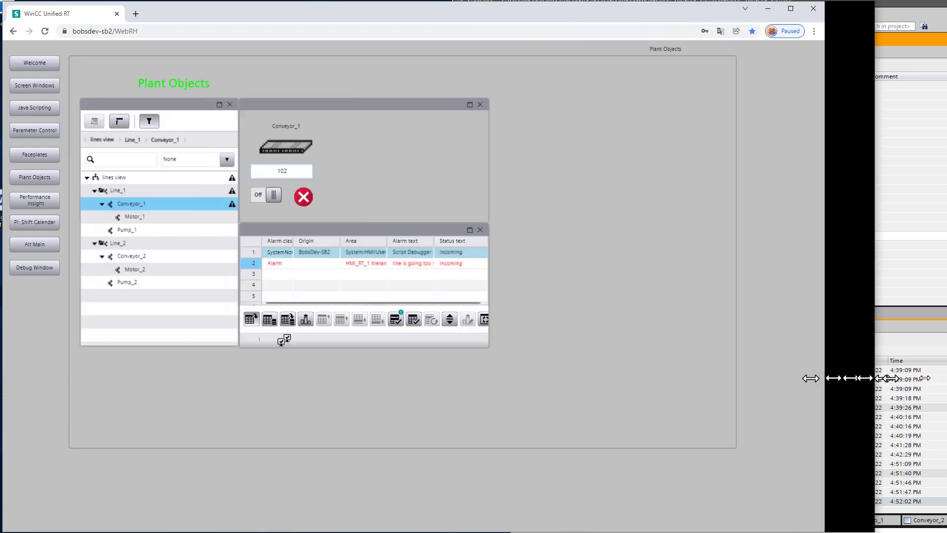
Step: Widen the browser, change Conveyor_1 from 102 to 44, acknowledge its alarm, and show Motor_1
{"action": "left_click_drag", "start_coordinate": [568, 390], "coordinate": [940, 377]}
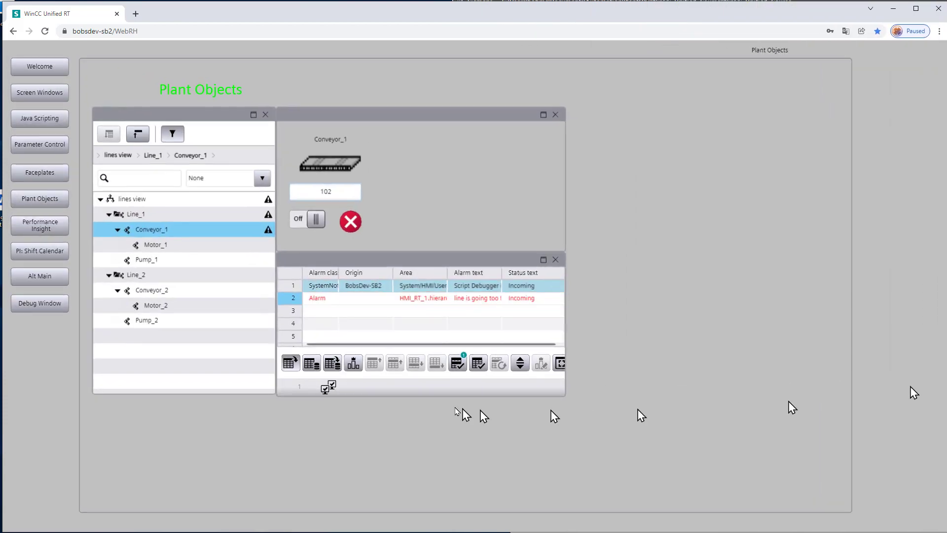
{"action": "left_click", "coordinate": [356, 300]}
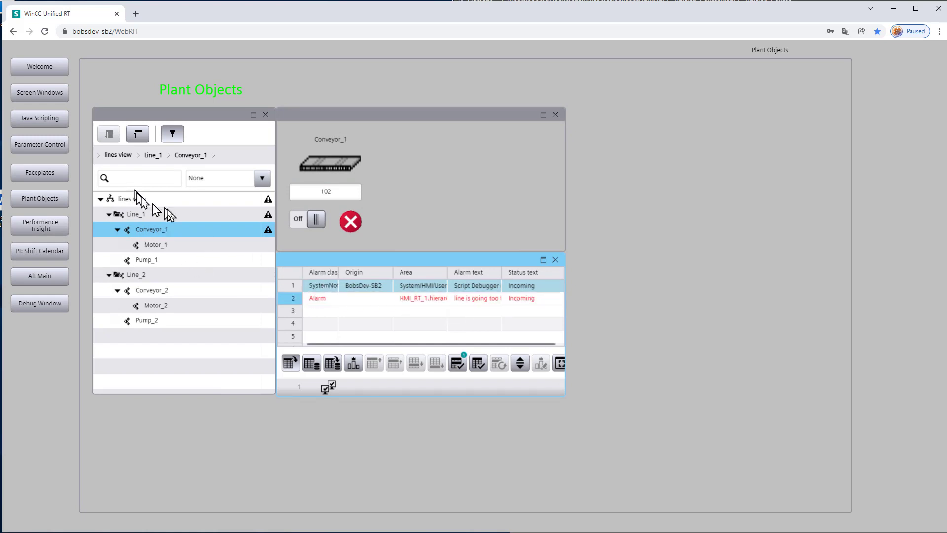
{"action": "left_click", "coordinate": [321, 190]}
{"action": "left_click_drag", "start_coordinate": [321, 190], "coordinate": [271, 195]}
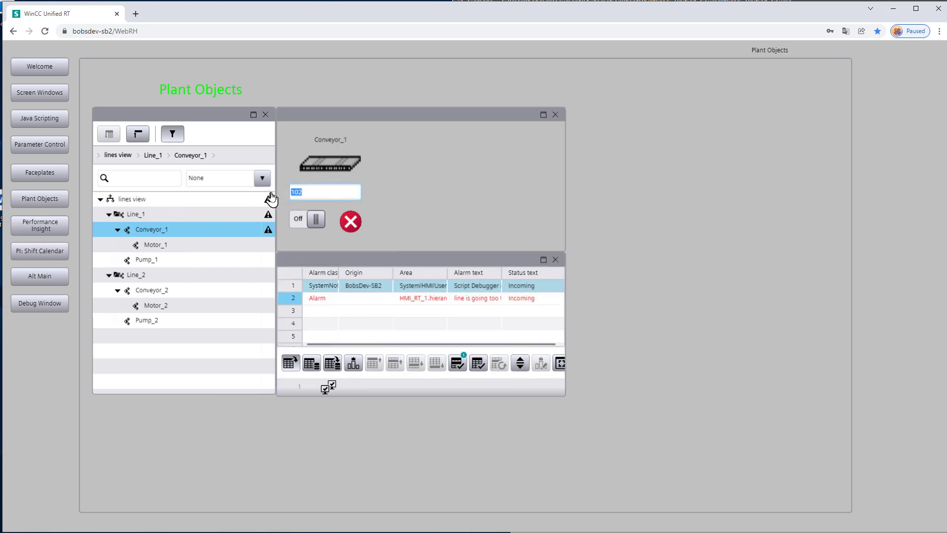
{"action": "type", "text": "44"}
{"action": "key", "text": "Return"}
{"action": "left_click", "coordinate": [476, 365]}
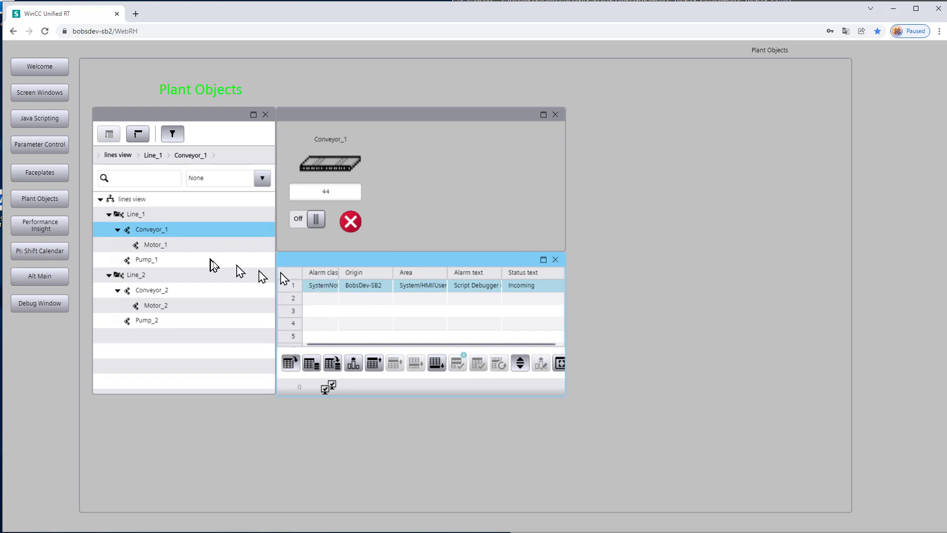
{"action": "left_click", "coordinate": [155, 248]}
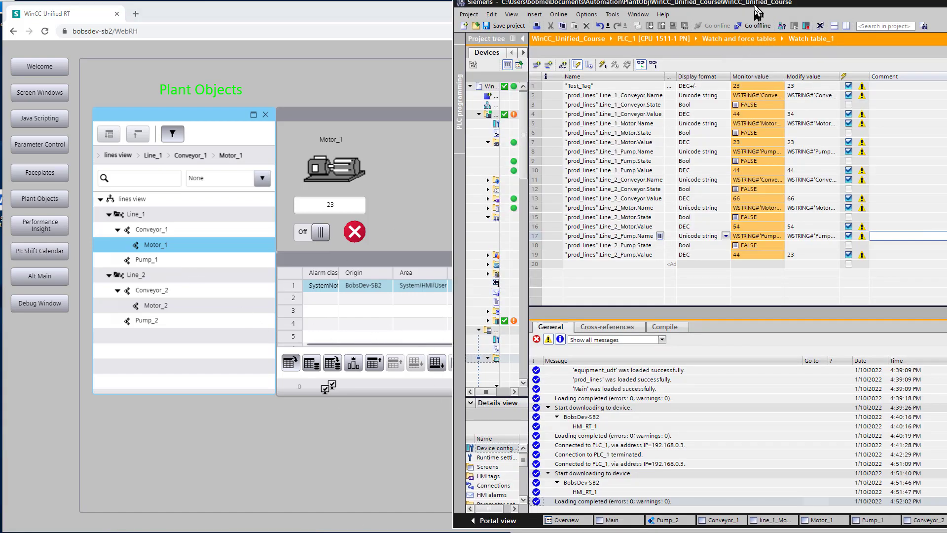
Step: Maximize TIA Portal, then select Pump_1 in the runtime tree to show its value 44
{"action": "left_click_drag", "start_coordinate": [757, 9], "coordinate": [743, 9]}
{"action": "double_click", "coordinate": [325, 23]}
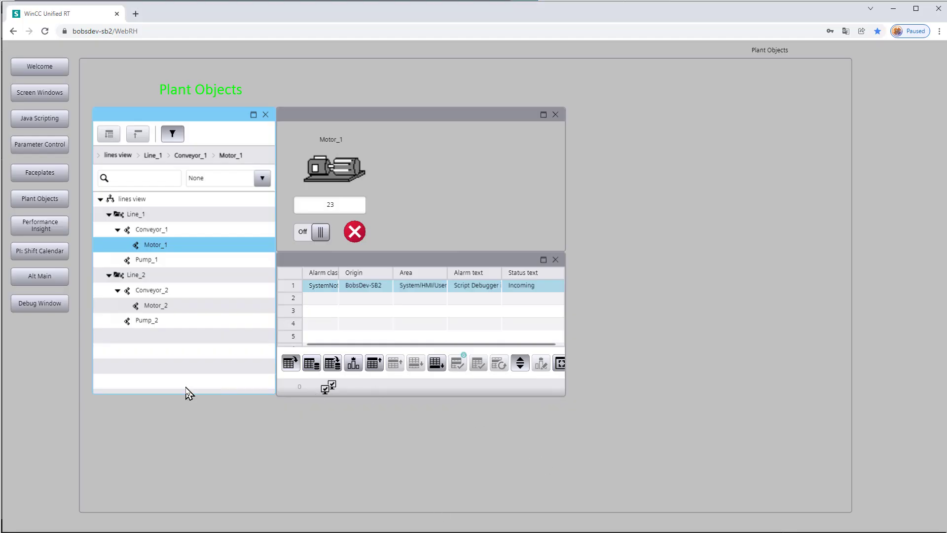
{"action": "left_click", "coordinate": [145, 262]}
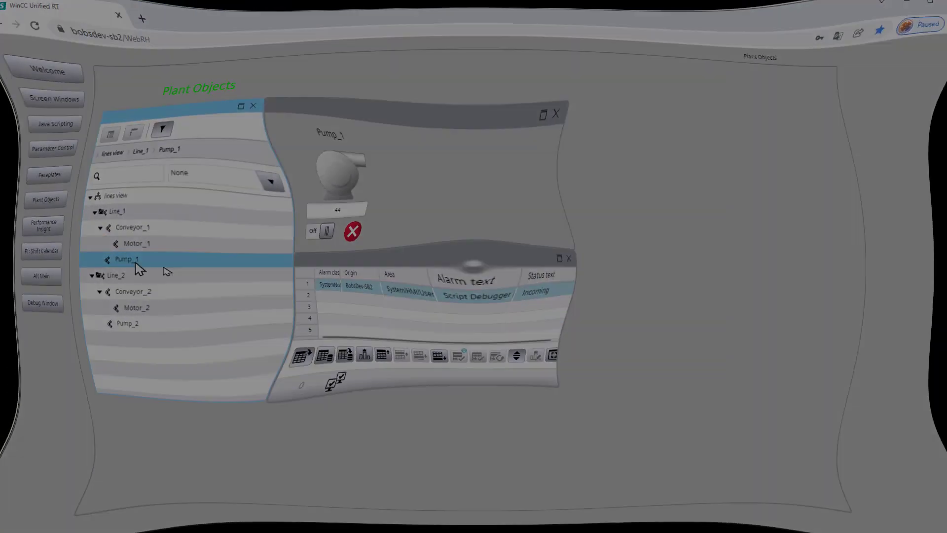